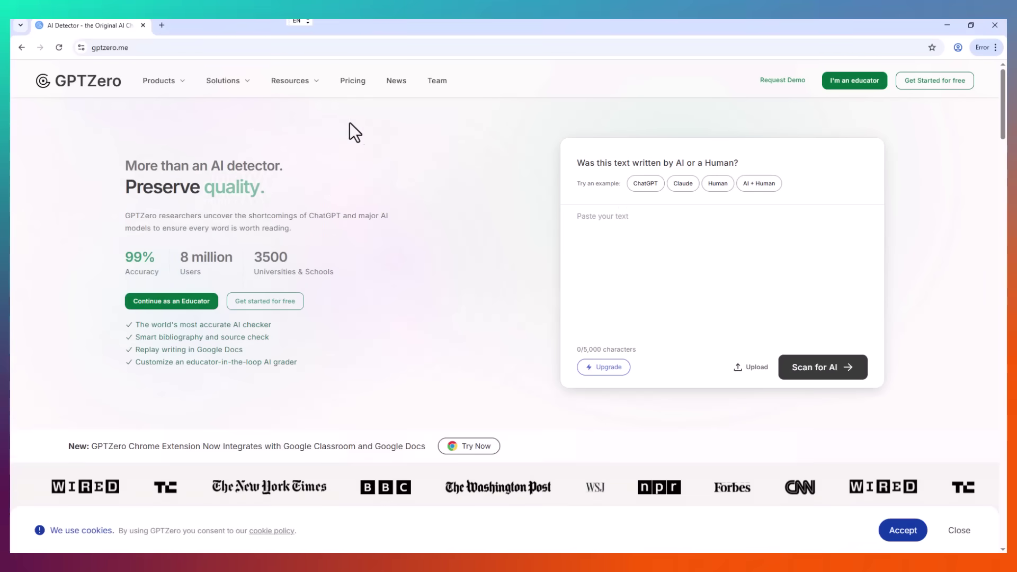
Step: Paste the article 'How AI is Transforming Digital Marketing Strategies' into GPTZero's text box
left_click(648, 233)
key("ctrl+v")
scroll(637, 273, "up", 5)
scroll(647, 270, "down", 3)
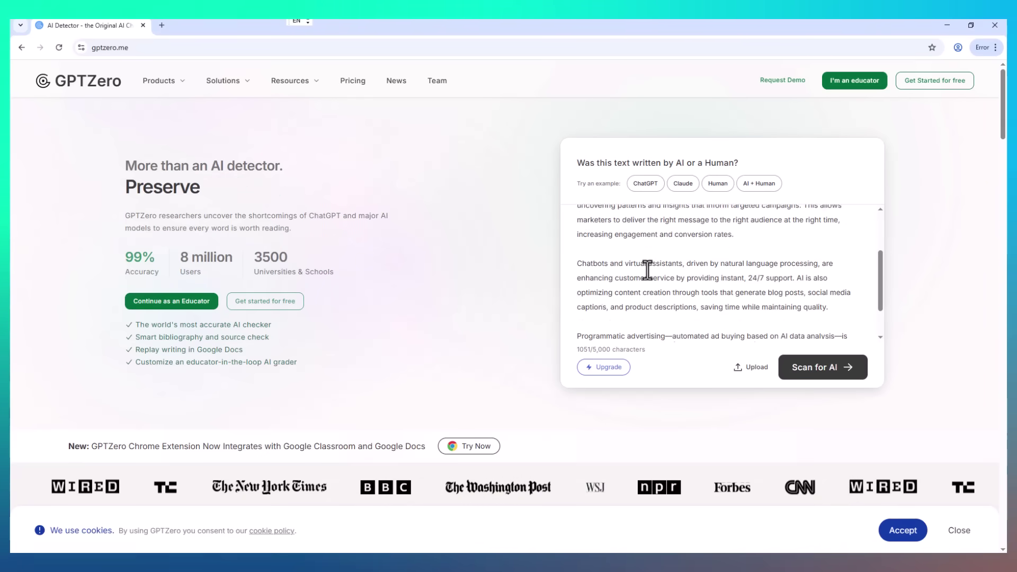
scroll(647, 270, "down", 7)
scroll(650, 273, "up", 5)
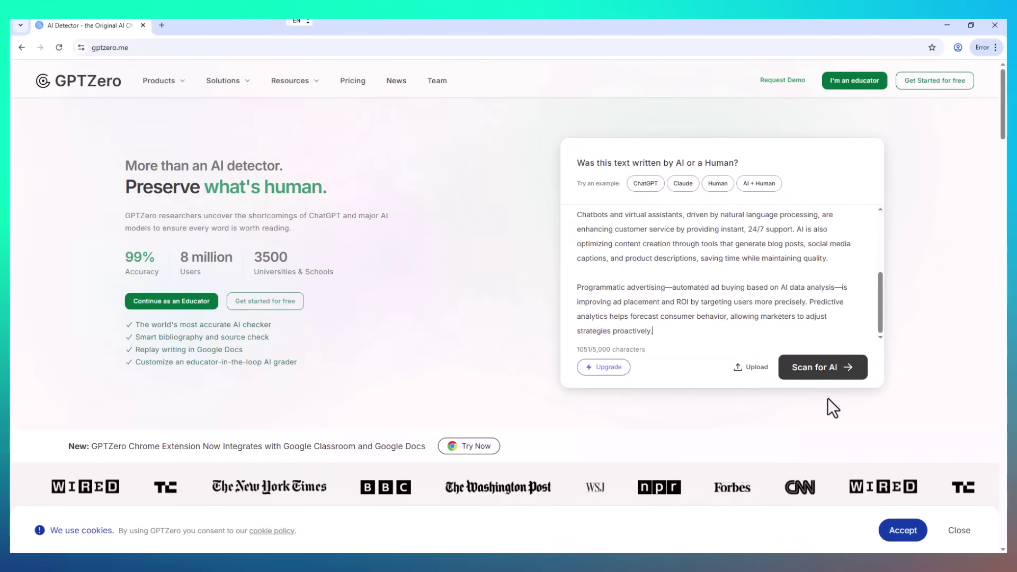
scroll(749, 318, "up", 5)
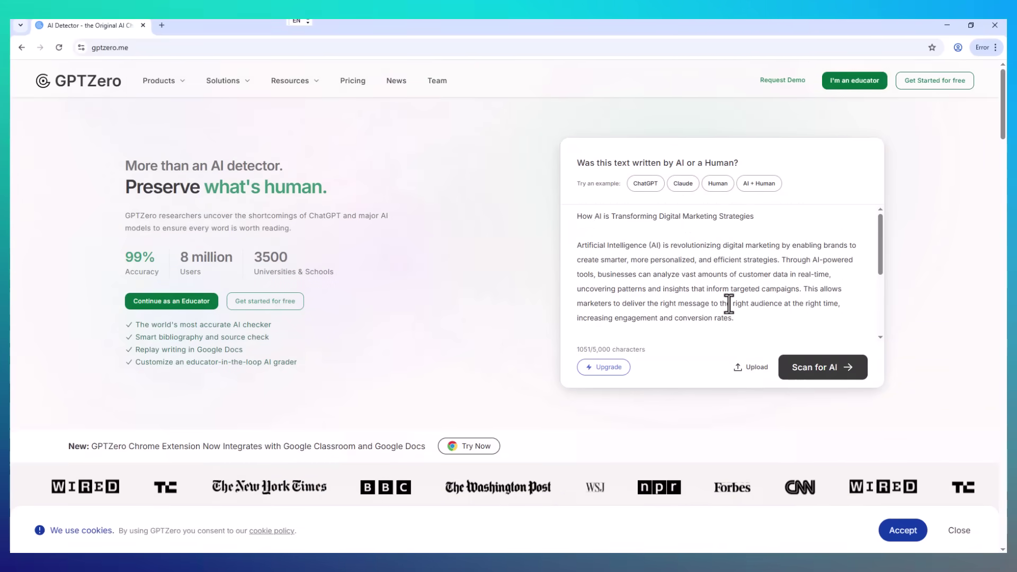
Step: Scan the article for AI and show its flagged AI sentences in the 100% AI result
left_click(824, 377)
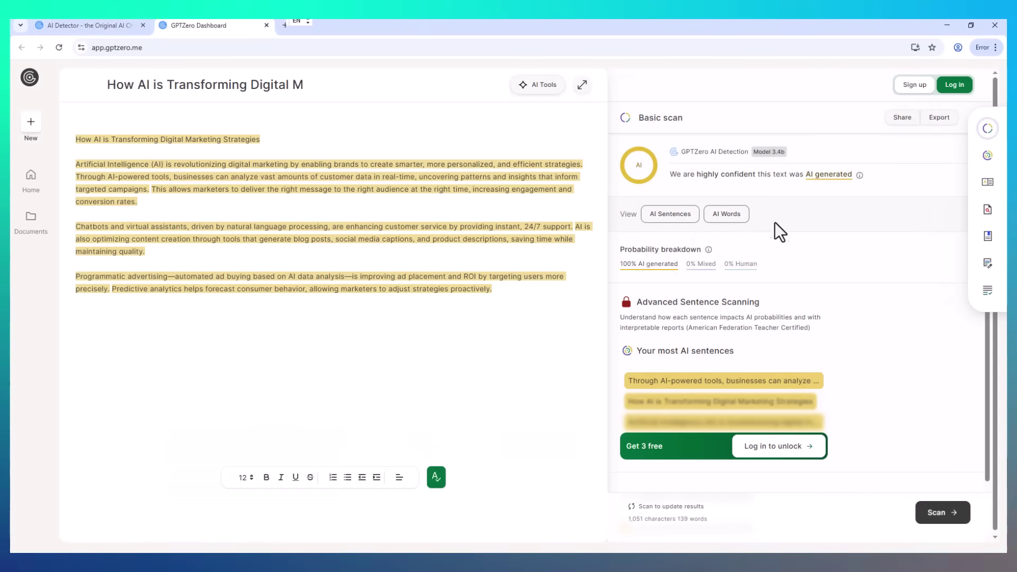
scroll(789, 252, "down", 1)
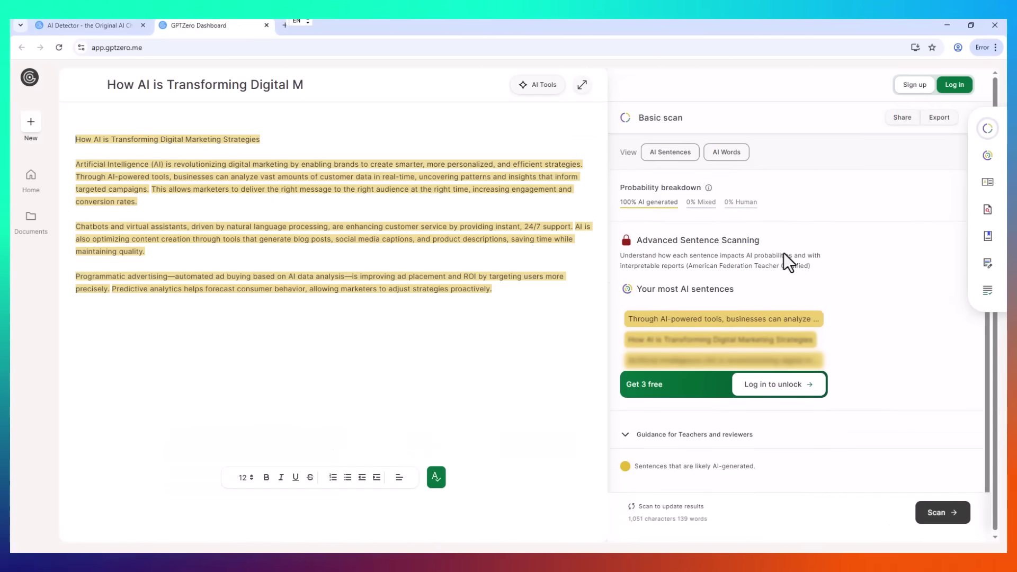
scroll(782, 252, "up", 1)
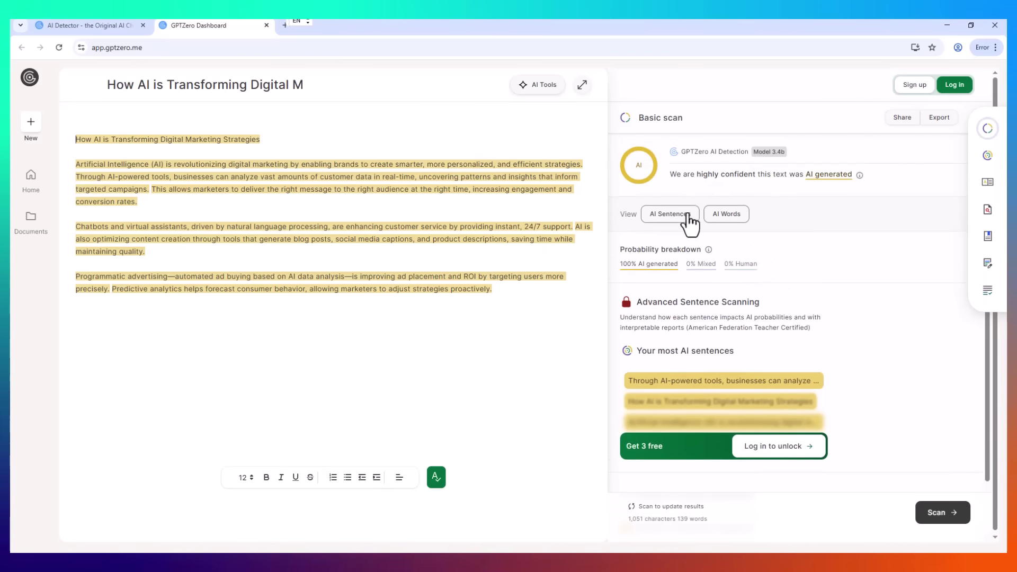
left_click(679, 215)
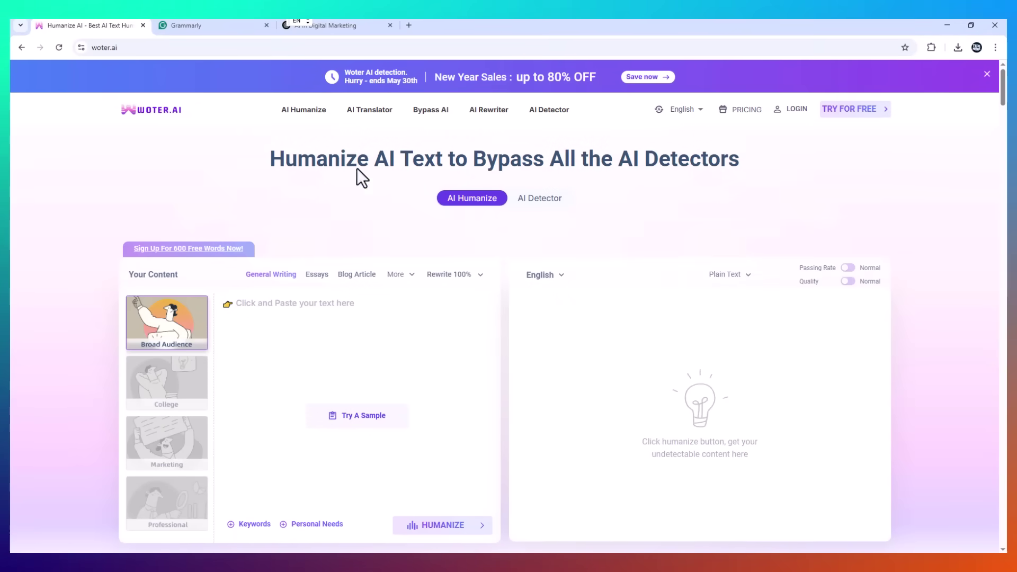
Step: In the AI in Digital Marketing chat, select the article from heading through the third paragraph
left_click(327, 19)
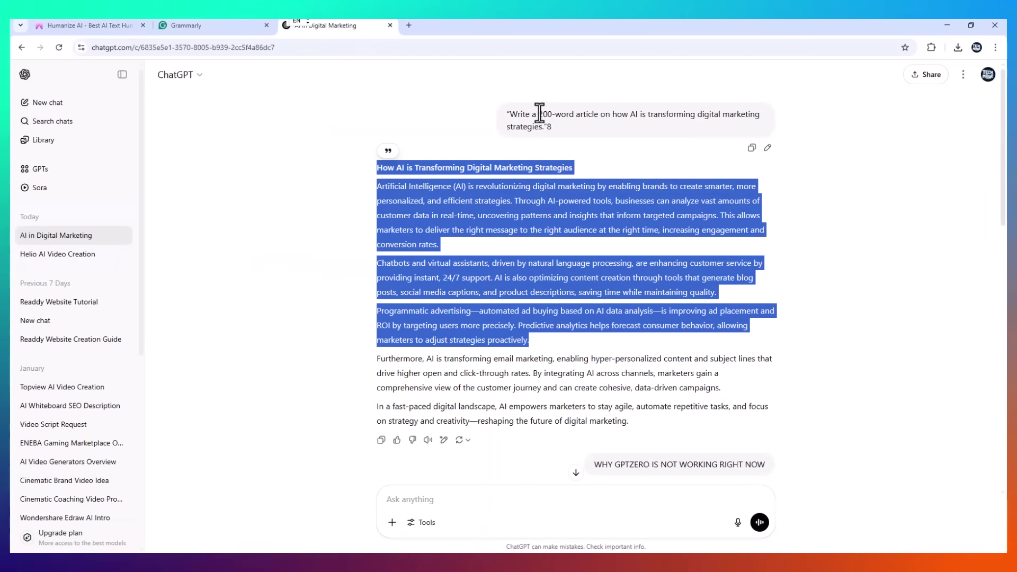
left_click_drag(508, 114, 556, 131)
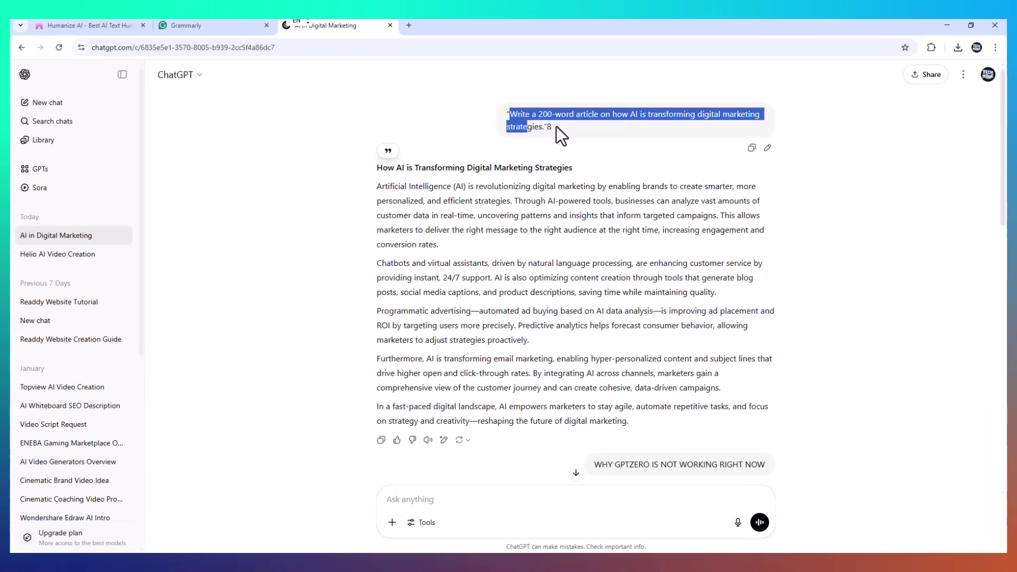
left_click(609, 126)
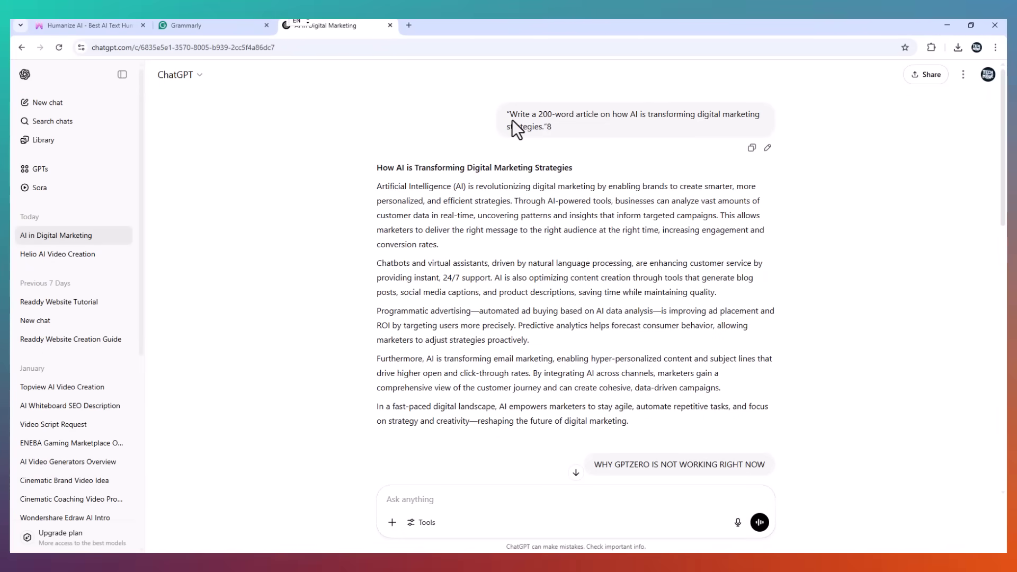
mouse_move(453, 177)
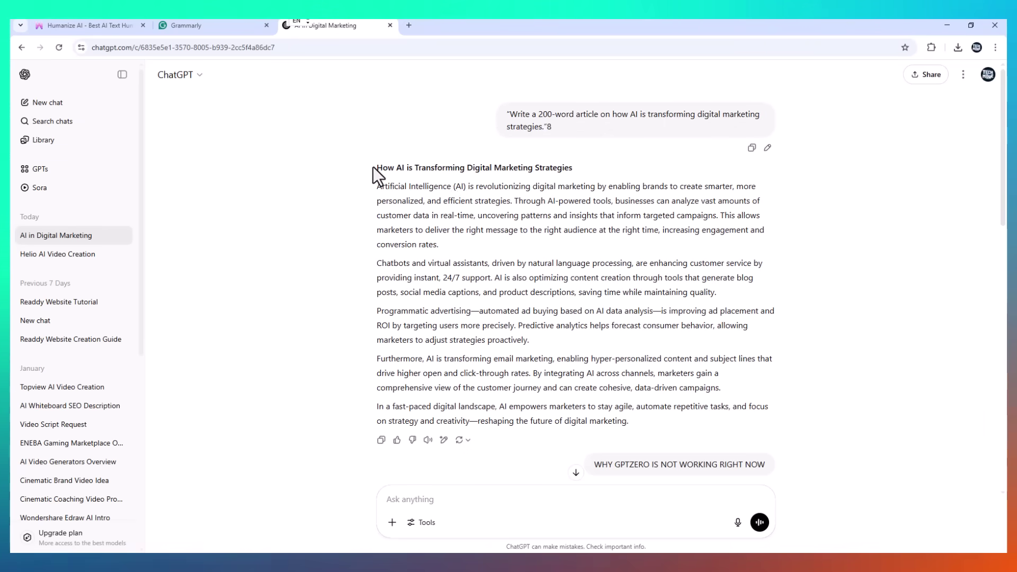
left_click_drag(376, 168, 594, 336)
key("ctrl+c")
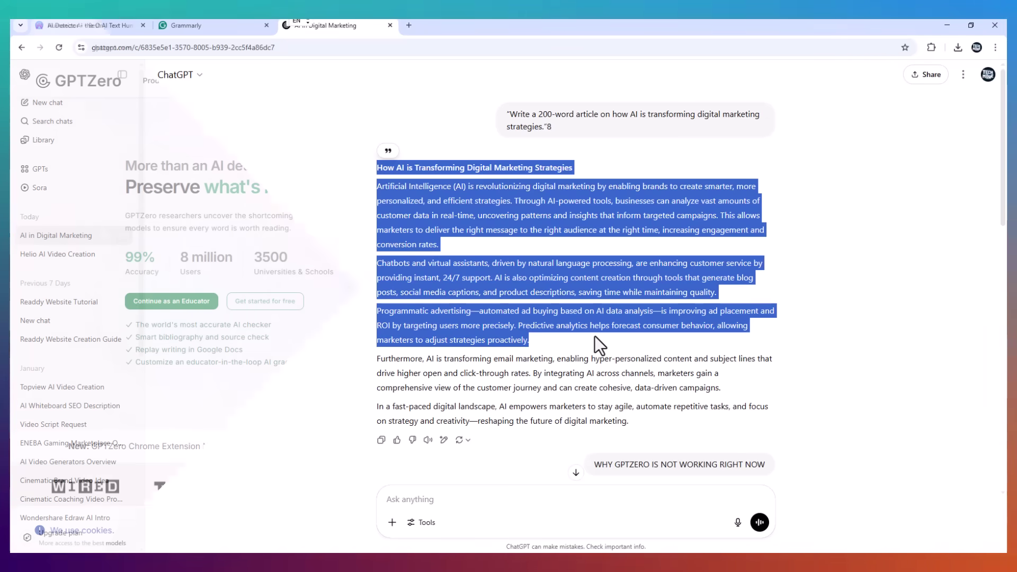
Step: Scan the pasted 139-word excerpt and check its 100% AI, 0% human probability breakdown
scroll(643, 280, "up", 5)
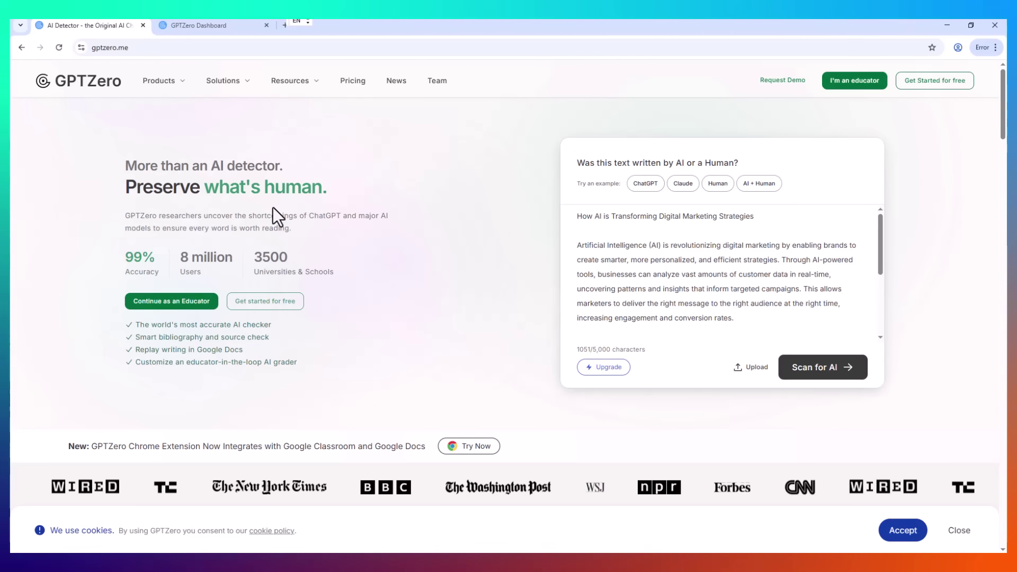
left_click(831, 373)
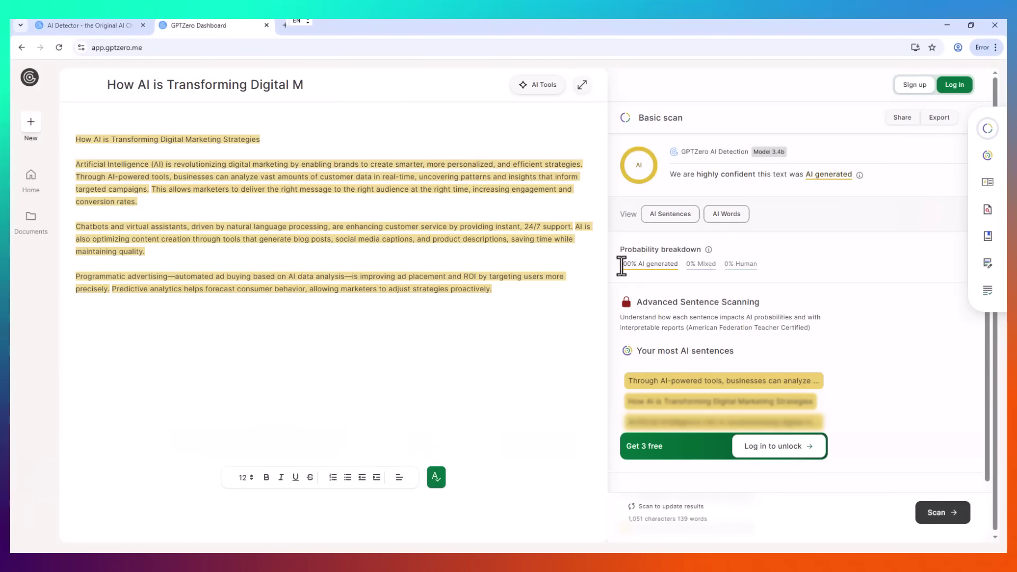
left_click_drag(621, 264, 772, 266)
left_click(740, 279)
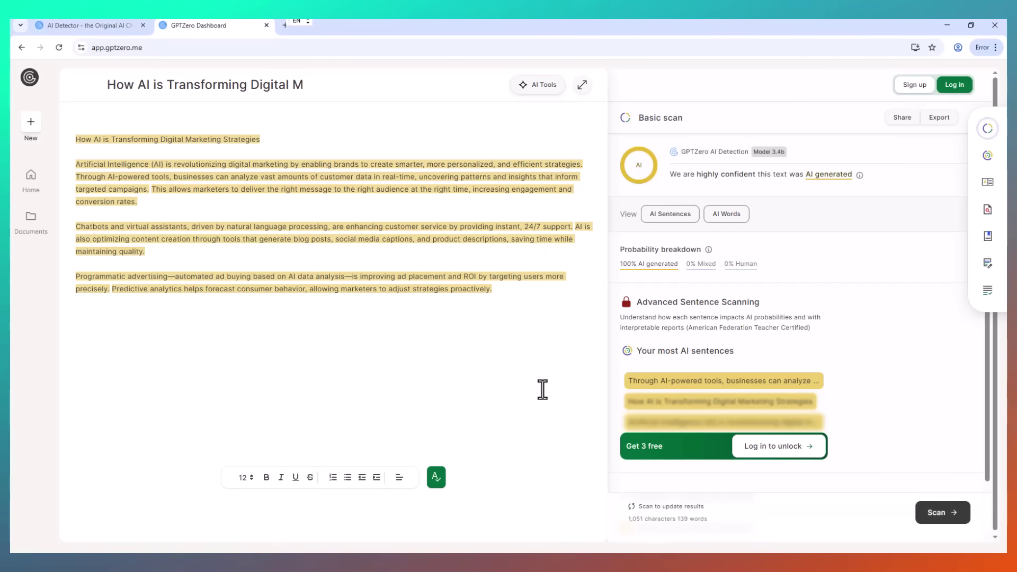
scroll(662, 312, "down", 1)
scroll(684, 308, "up", 1)
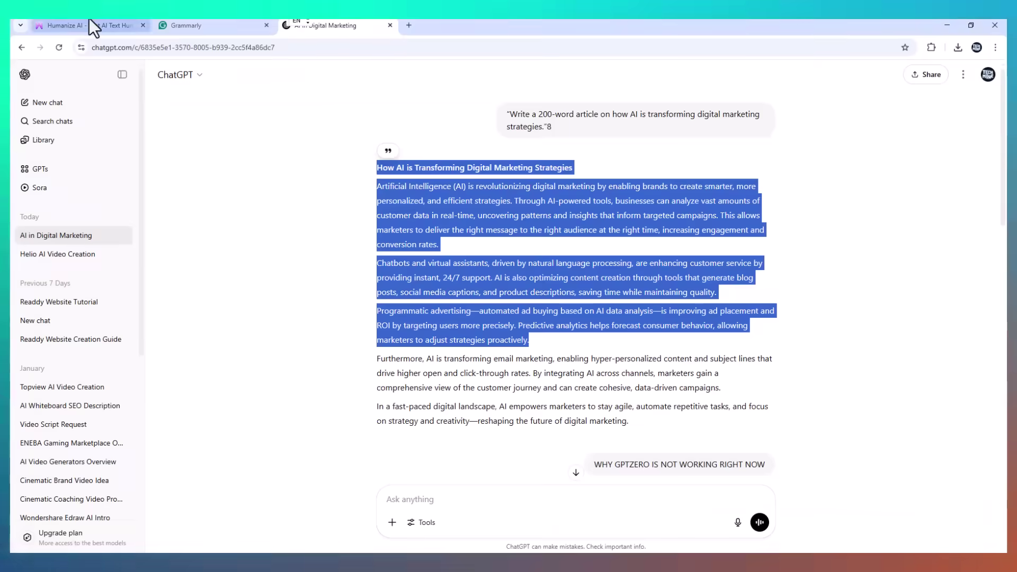
Step: Paste the marketing excerpt into Woter.ai's humanizer input, using 142 of 150 free words
left_click(90, 25)
scroll(644, 227, "down", 3)
scroll(644, 227, "down", 2)
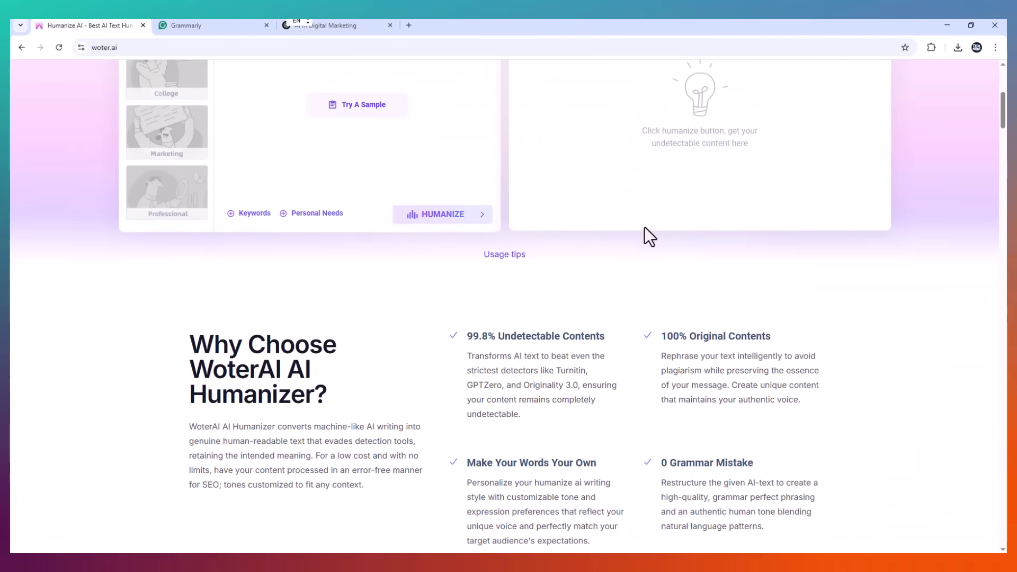
scroll(644, 226, "up", 5)
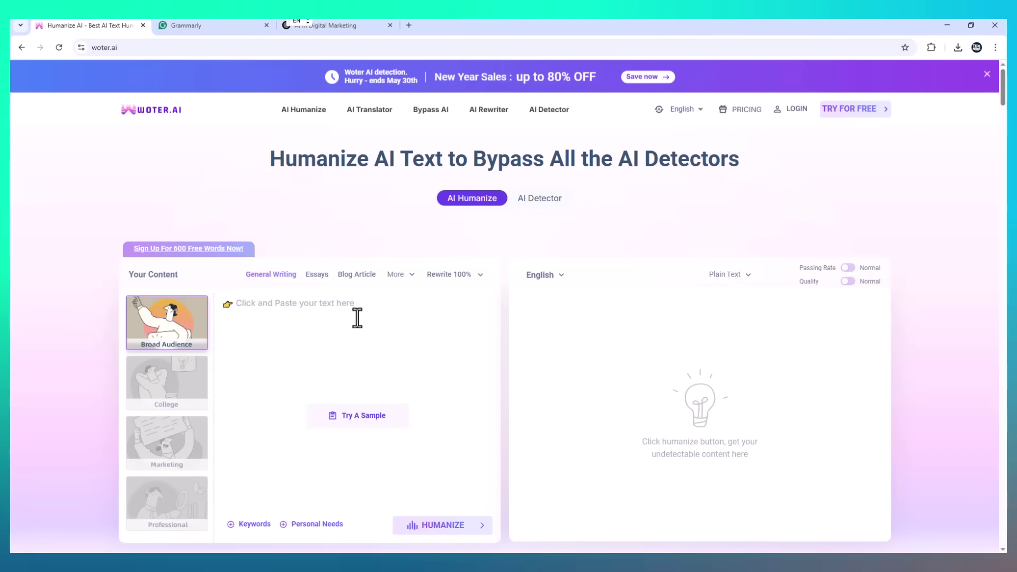
scroll(360, 392, "down", 1)
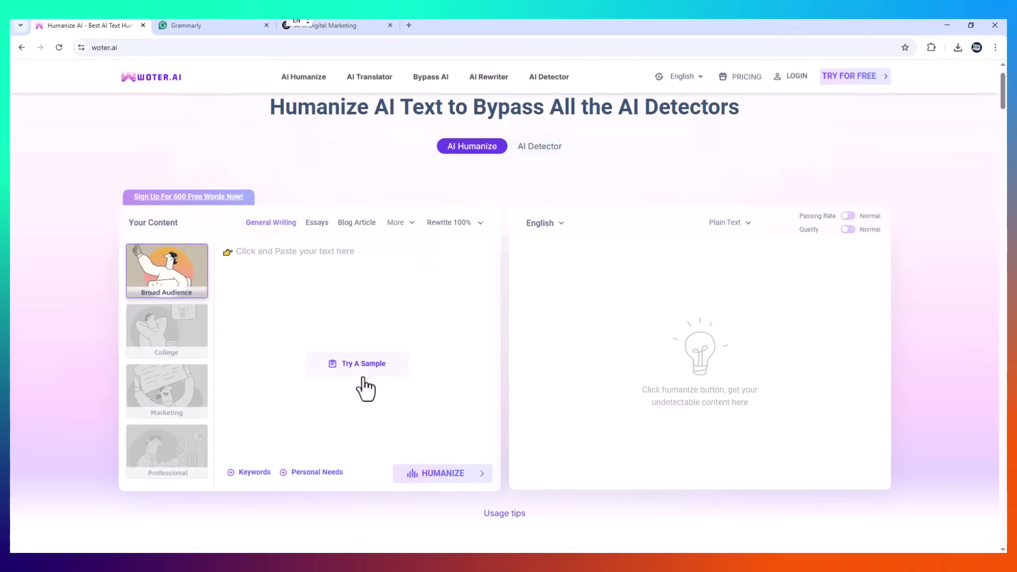
right_click(265, 259)
left_click(321, 376)
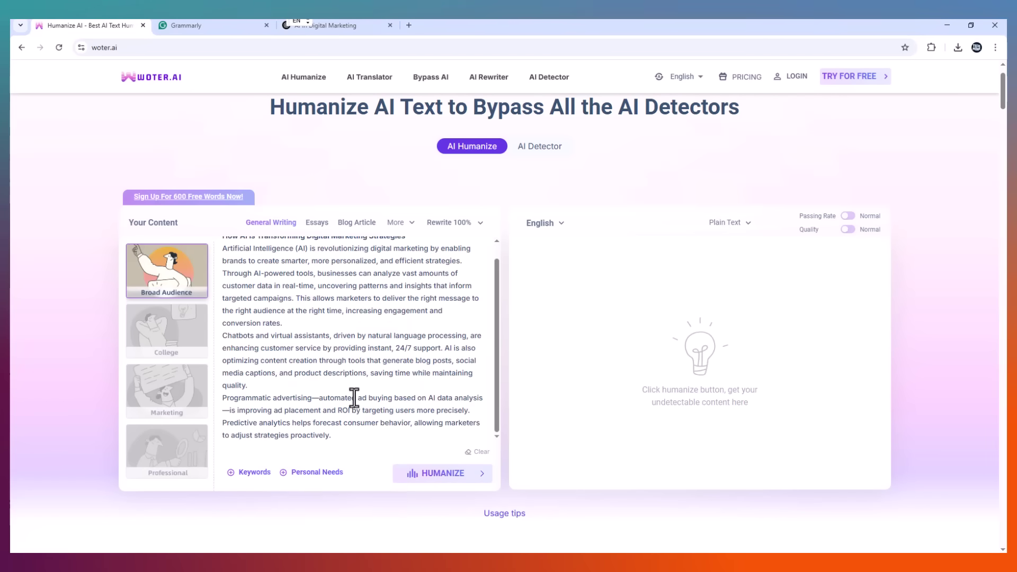
Step: Start humanizing the pasted excerpt so Woter.ai analyzes the content
scroll(354, 397, "up", 1)
scroll(363, 413, "down", 1)
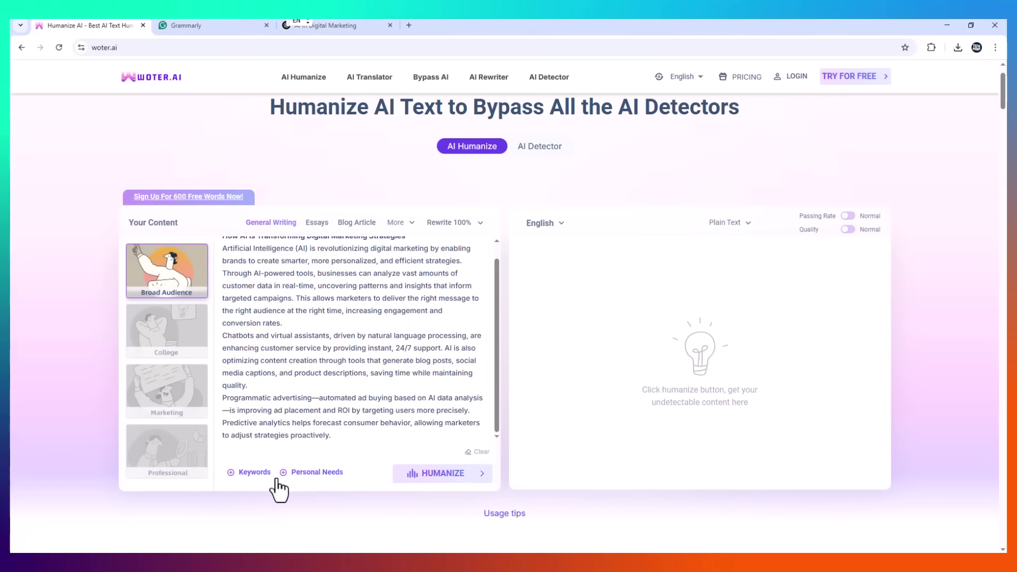
left_click(428, 473)
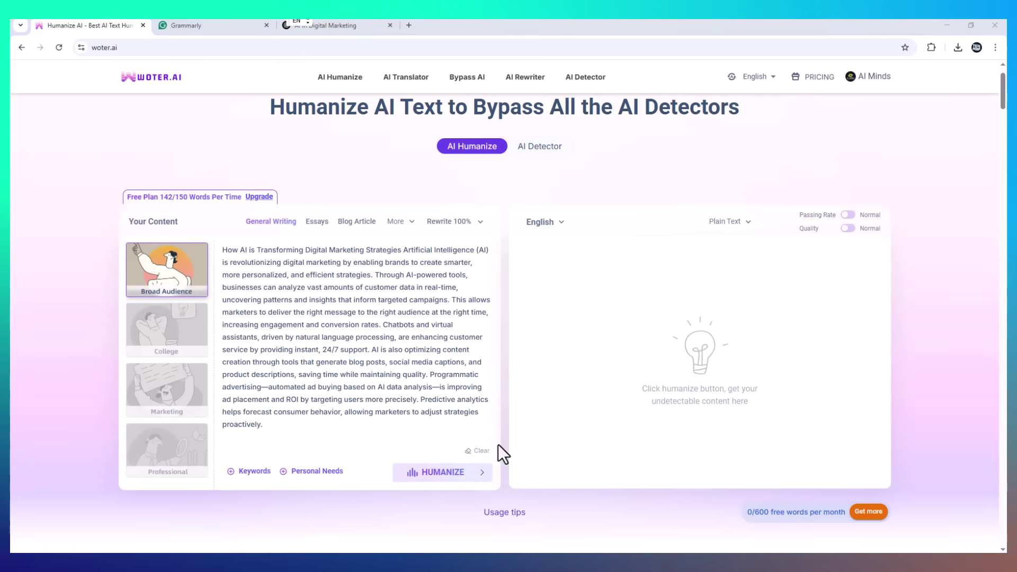
left_click(452, 472)
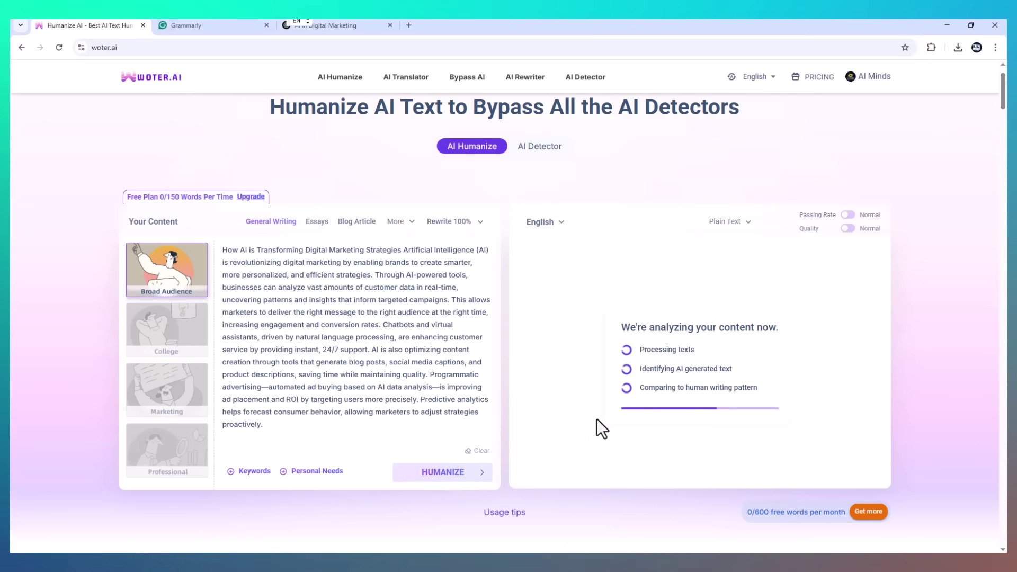
Step: Copy the humanized output and bring up the other Chrome window showing the finished result
scroll(767, 359, "down", 2)
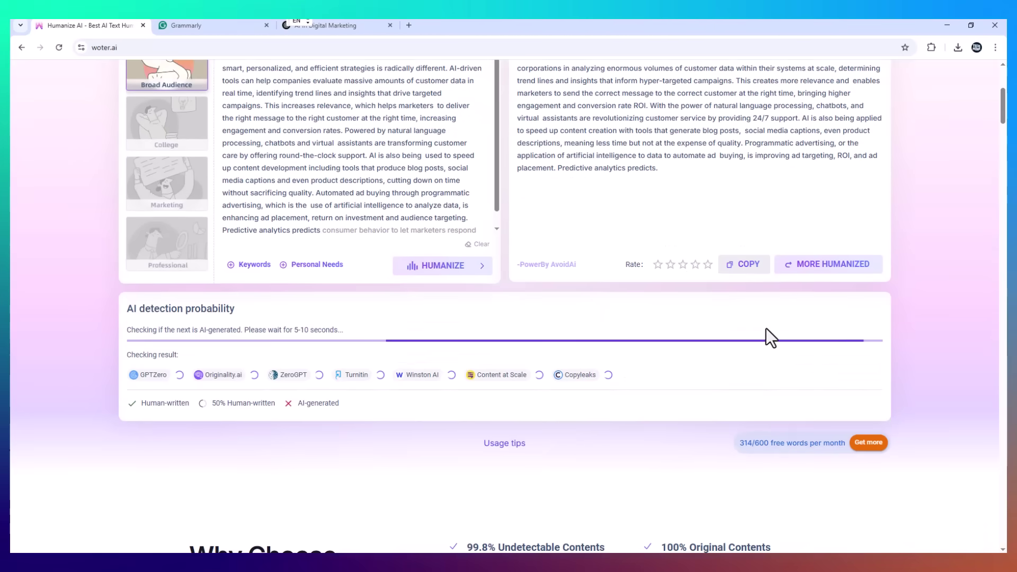
scroll(766, 328, "up", 3)
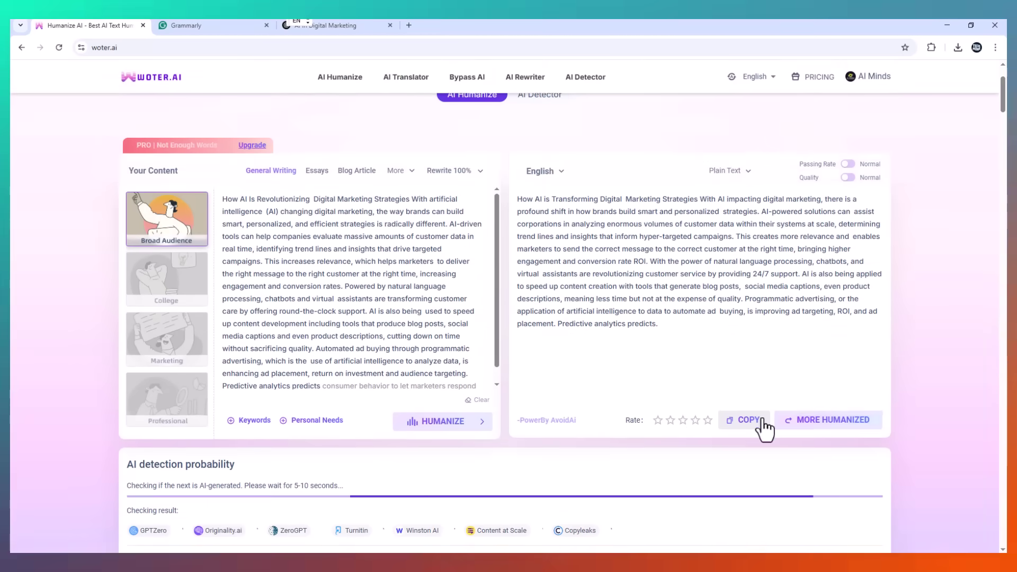
left_click(734, 422)
mouse_move(555, 551)
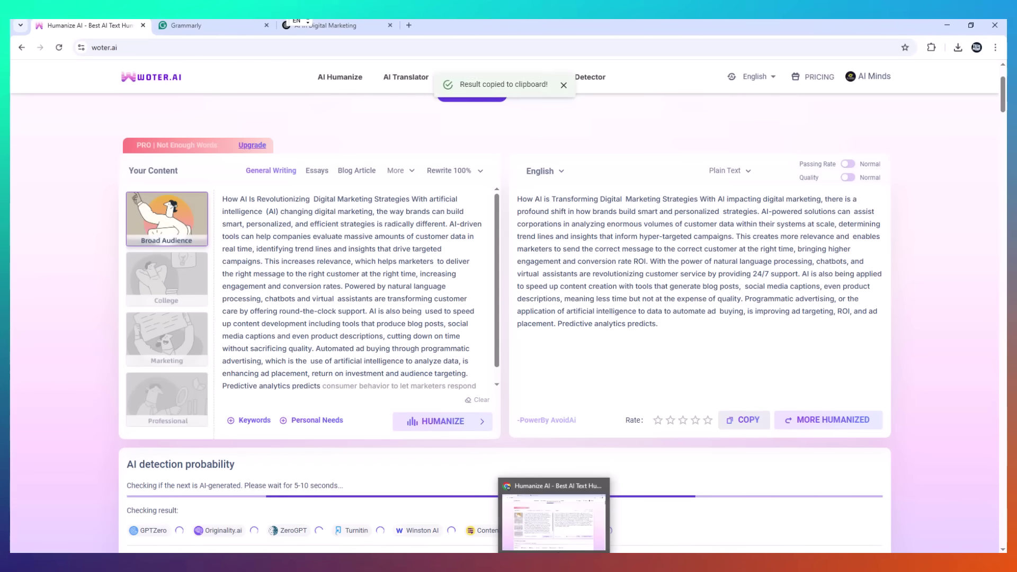
left_click(556, 530)
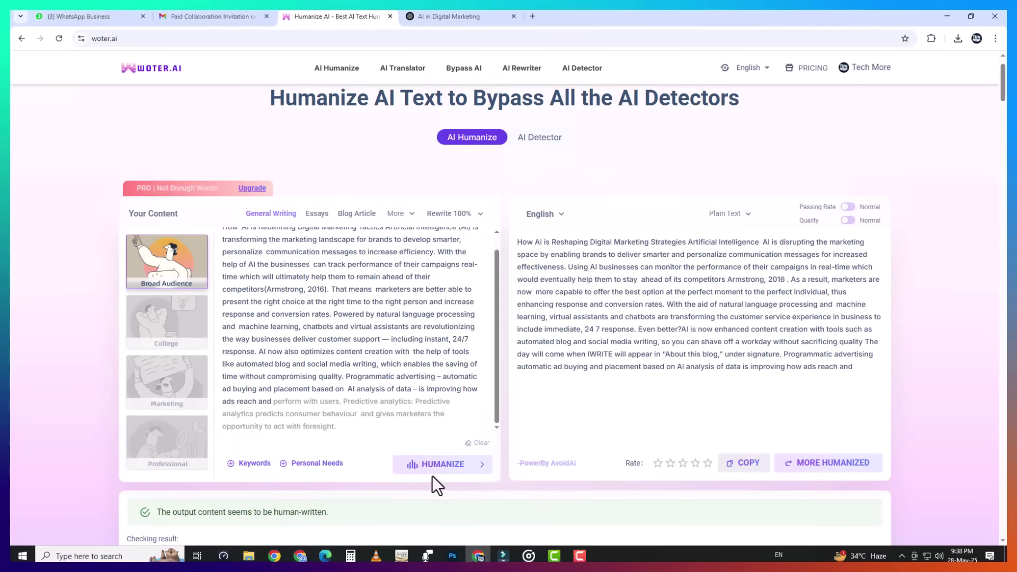
scroll(609, 349, "down", 1)
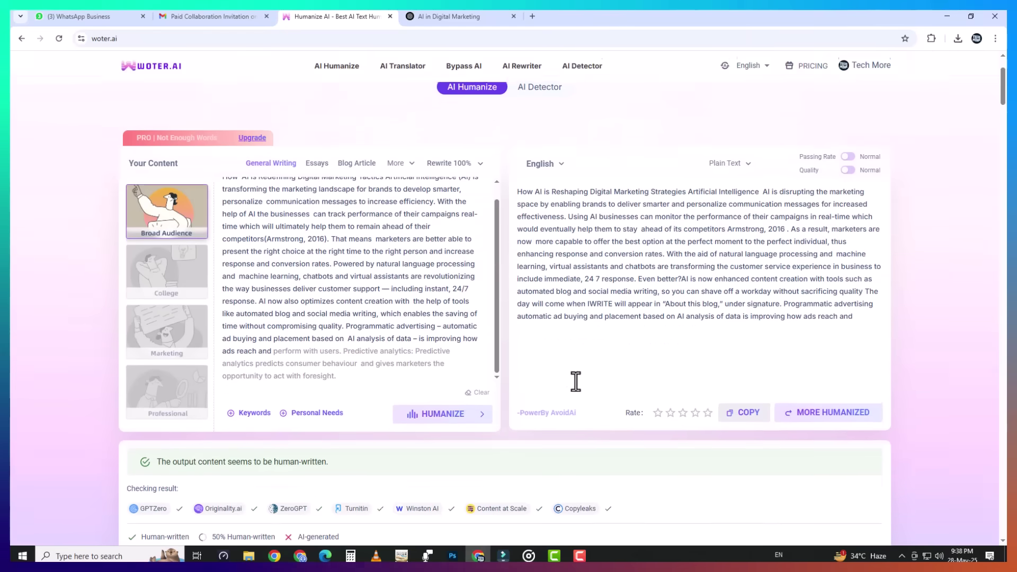
Step: Request a friendly-toned email rewrite under 300 words and review the human-written result
left_click(285, 414)
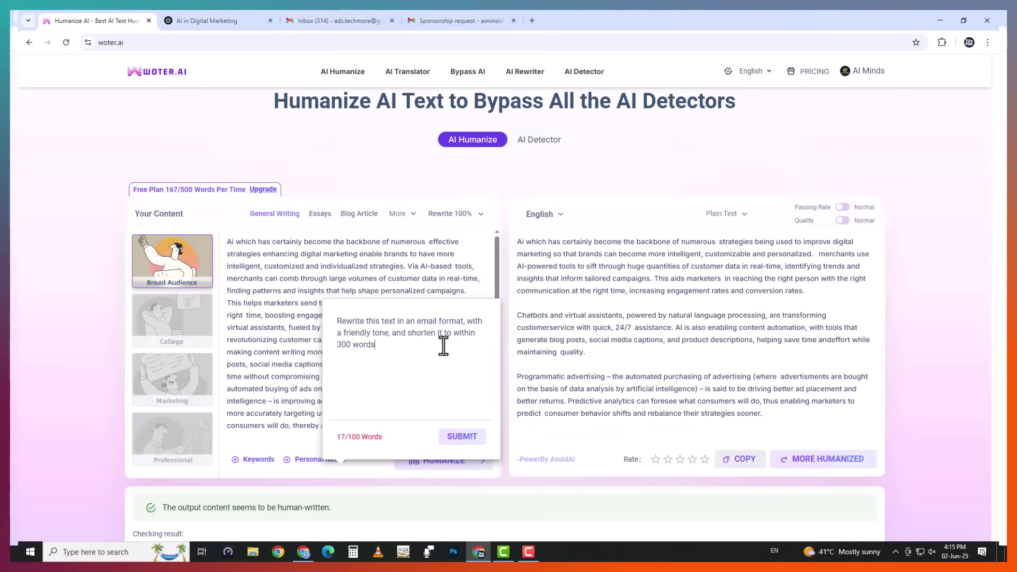
left_click(470, 441)
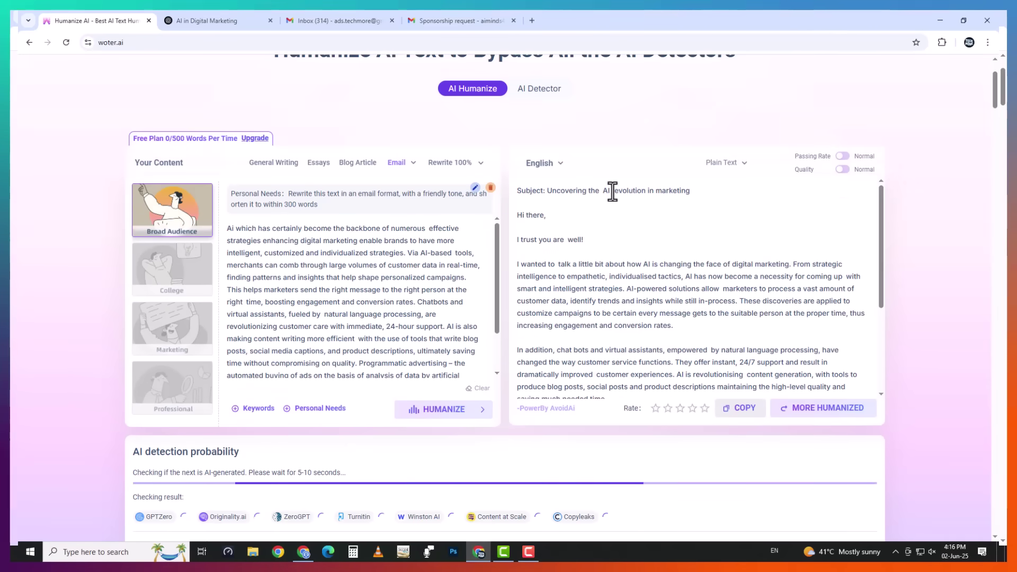
scroll(588, 239, "down", 8)
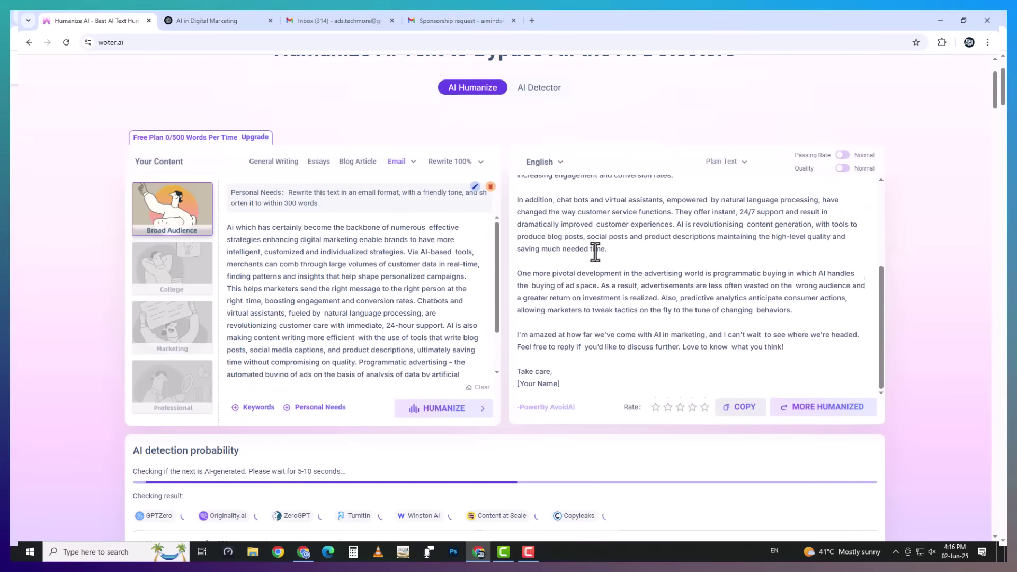
scroll(599, 265, "up", 3)
scroll(572, 299, "up", 4)
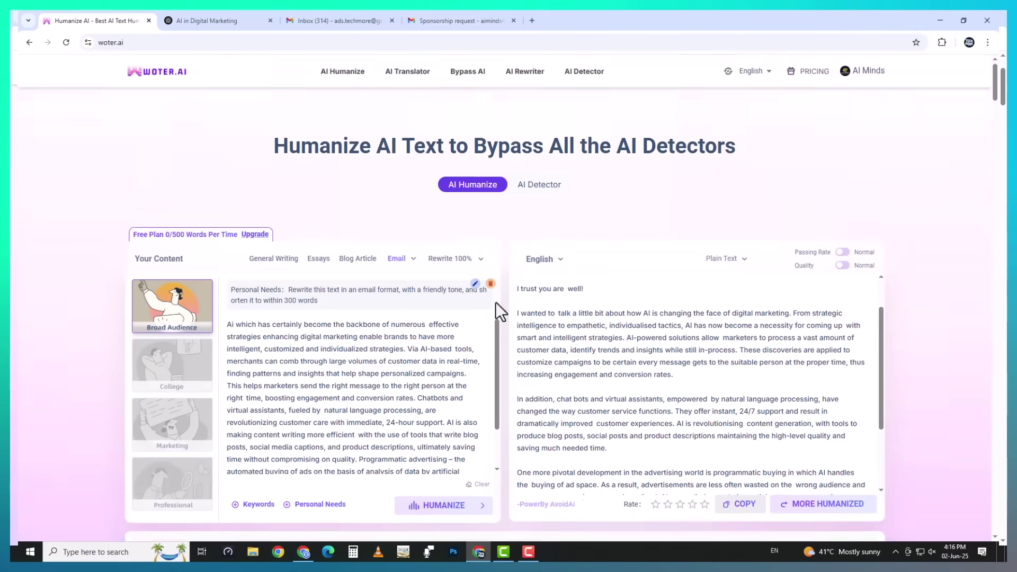
scroll(595, 317, "down", 8)
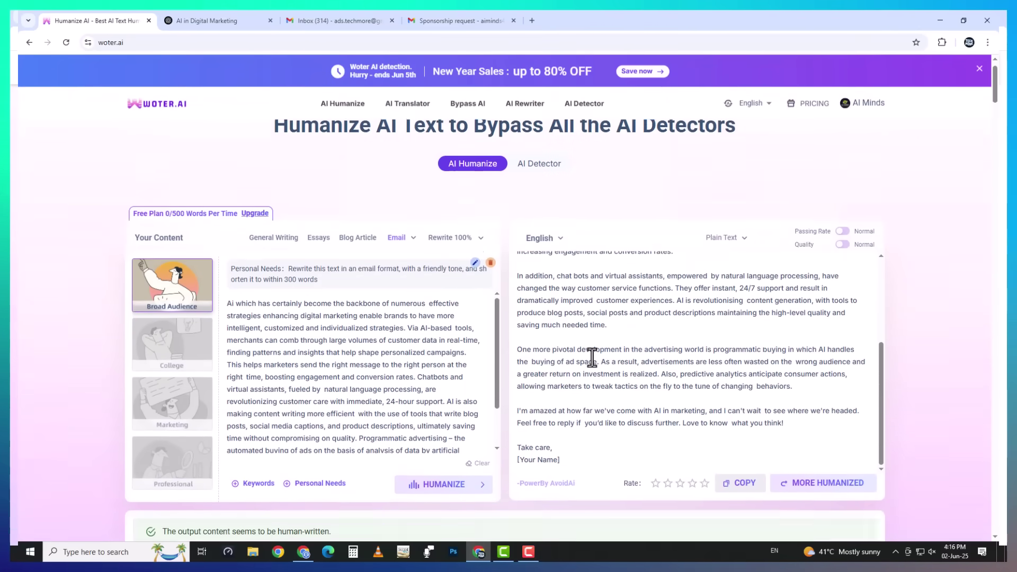
scroll(593, 356, "up", 3)
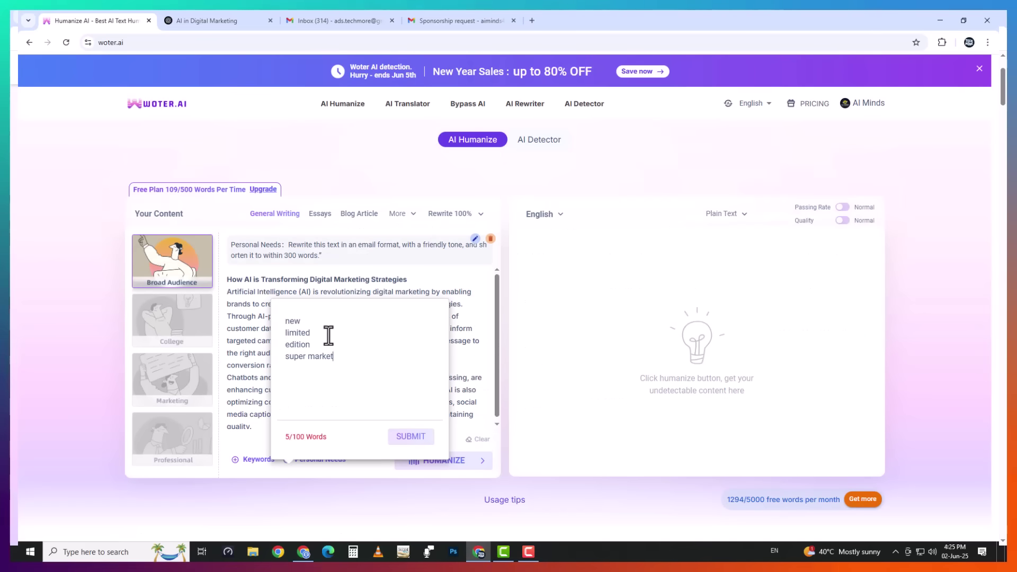
Step: Add the keywords 'new limited edition super marketing' and humanize the email again
type("ng")
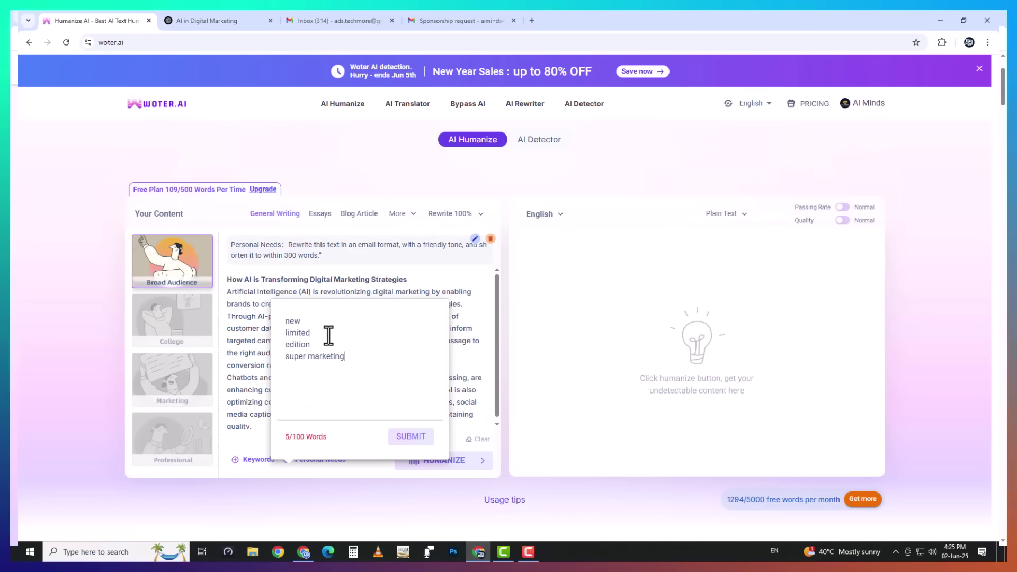
left_click(411, 436)
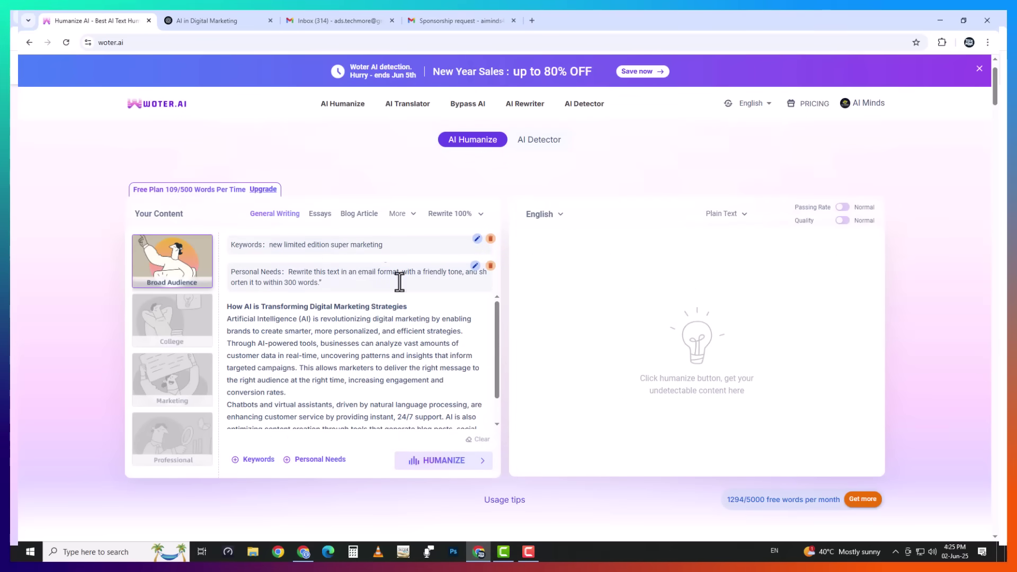
left_click(435, 461)
left_click_drag(792, 348, 840, 354)
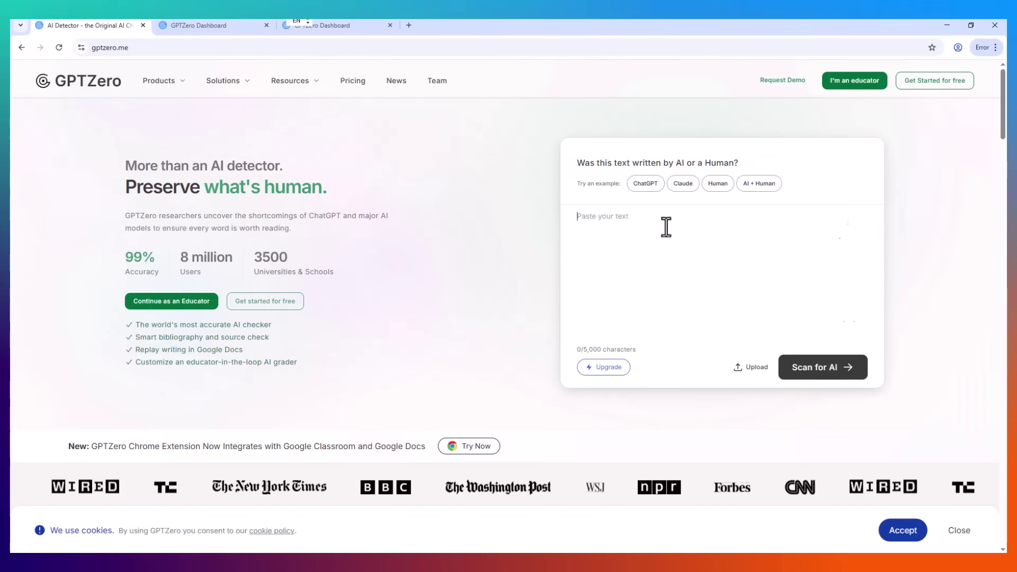
Step: Paste the 154-word humanized article into GPTZero and scan it: 98% human, 2% AI
key("ctrl+v")
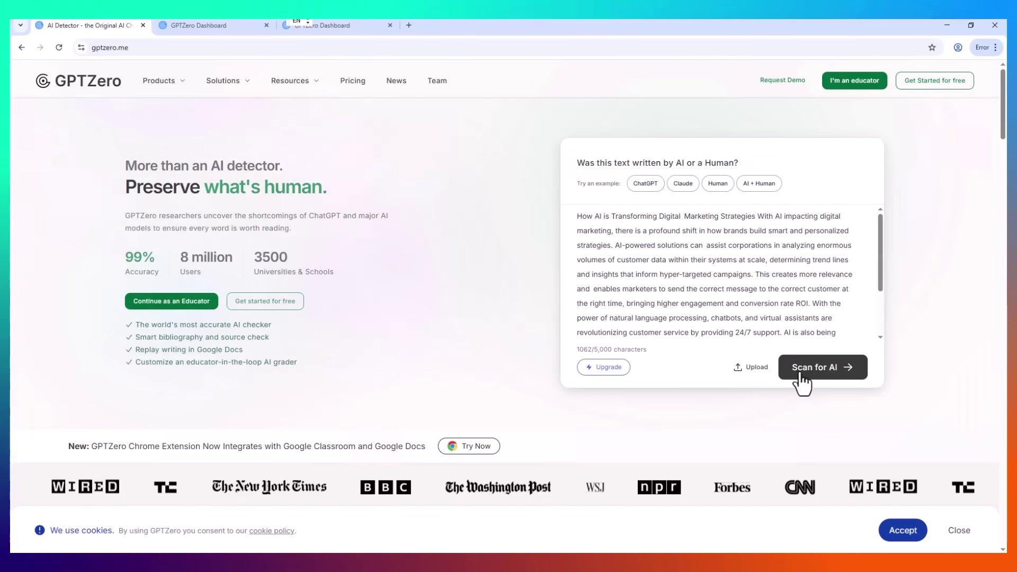
left_click(801, 373)
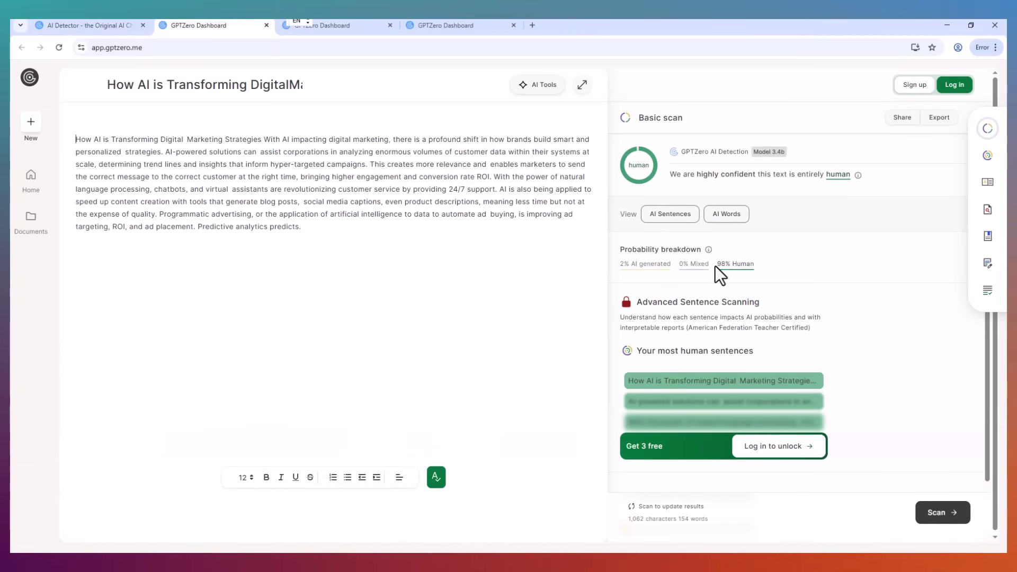
left_click_drag(715, 266, 768, 268)
left_click(779, 273)
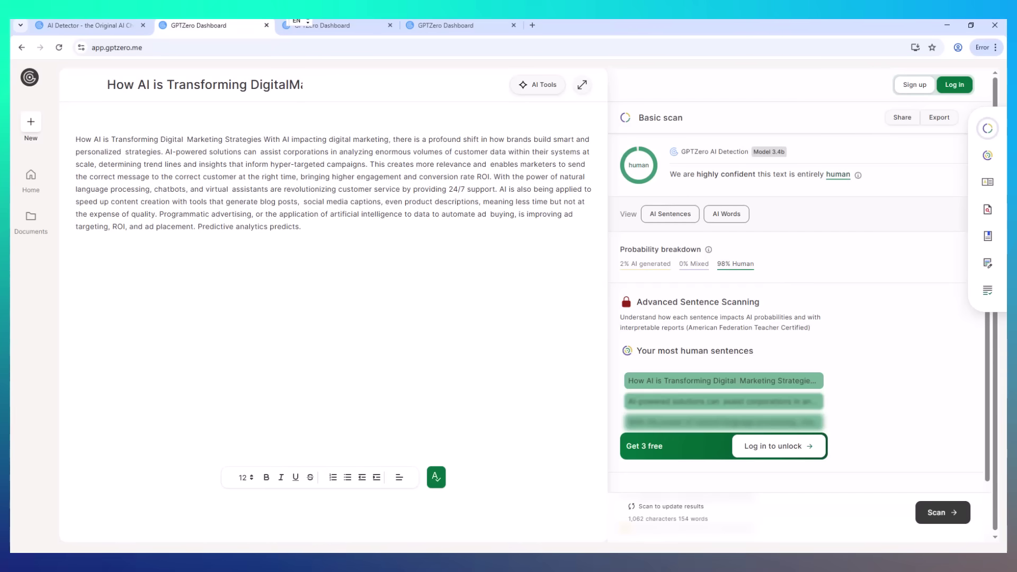
mouse_move(549, 530)
left_click(504, 411)
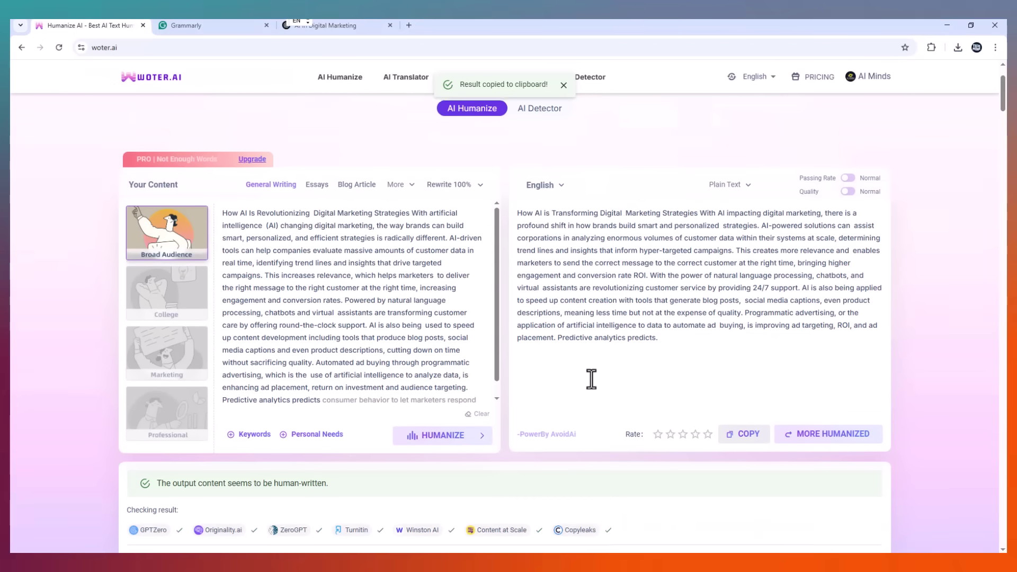
Step: Paste the humanized article into a new Grammarly document, scoring 91 overall with 2 suggestions
scroll(592, 378, "up", 2)
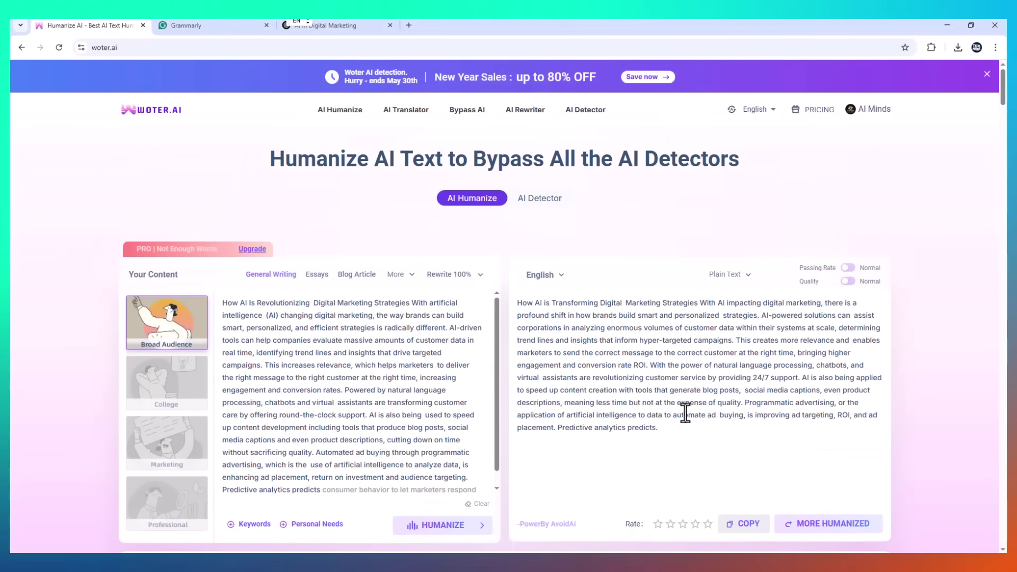
left_click(241, 25)
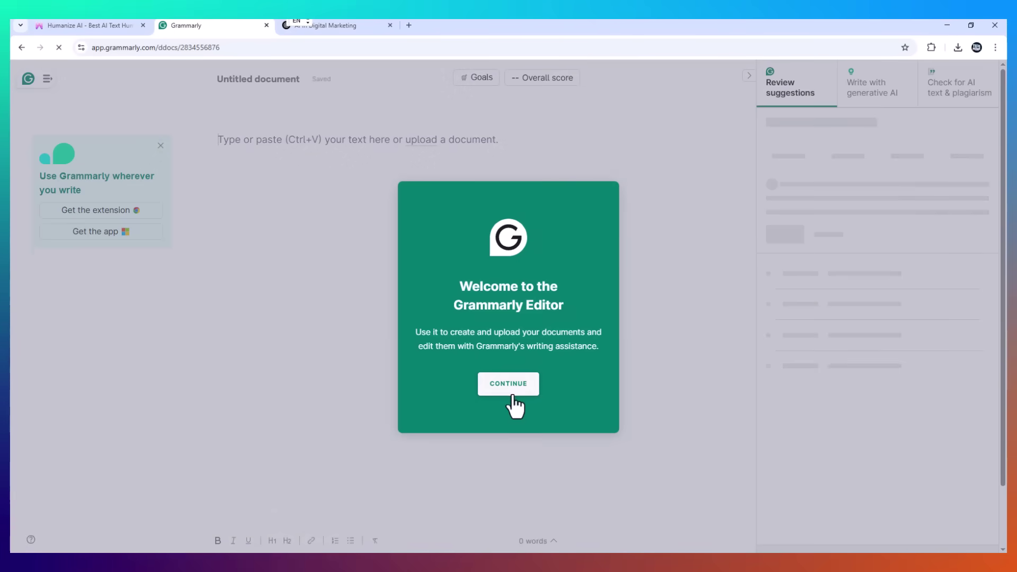
left_click(512, 396)
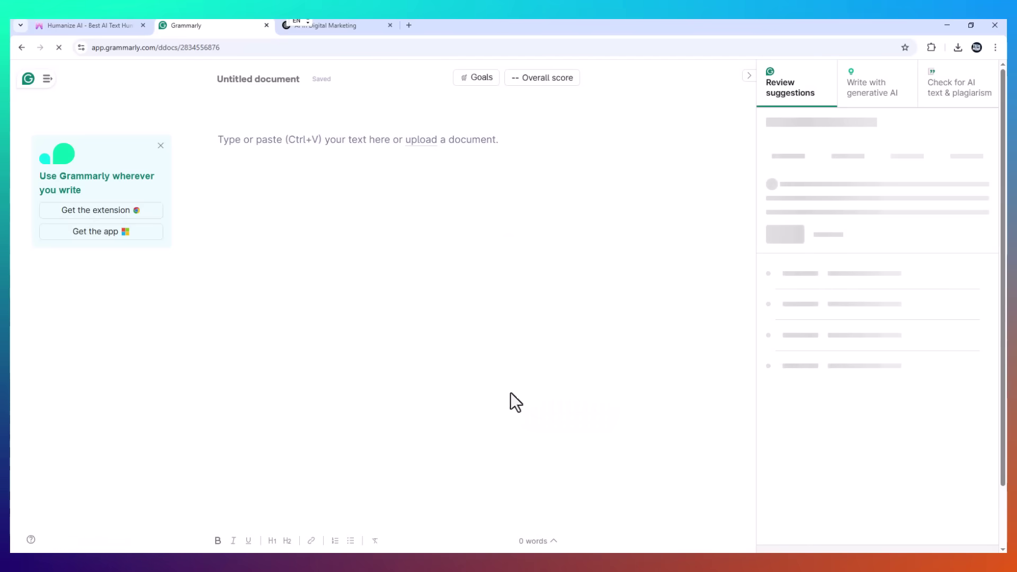
type("How AI is Transforming Digital  Marketing Strategies With AI impacting digital marketing, there is a profound shift in how brands build smart and personalized  strategies. AI-powered solutions can  assist corporations in analyzing enormous volumes of customer data within their systems at scale, determining trend lines and insights that inform hyper-targeted campaigns. This creates more relevance and  enables marketers to send the correct message to the correct customer at the right time, bringing higher engagement and conversion rate ROI. With the power of natural language processing, chatbots, and virtual  assistants are revolutionizing customer service by providing 24/7 support. AI is also being applied to speed up content creation with tools that generate blog posts,  social media captions, even product descriptions, meaning less time but not at the expense of quality. Programmatic advertising, or the application of artificial intelligence to data to automate ad  buying, is improving ad targeting, ROI, and ad placement. Predictive analytics predicts.")
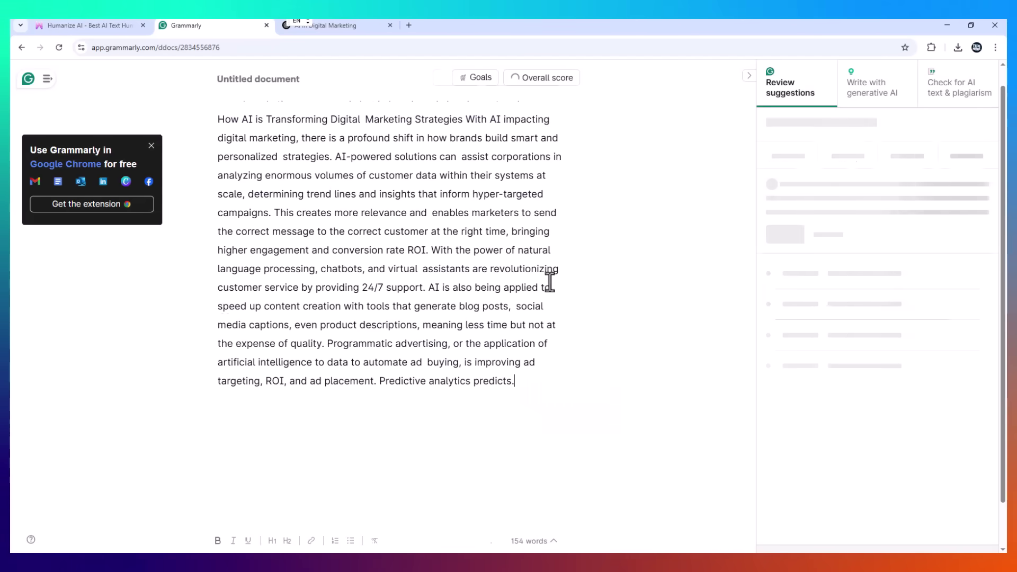
scroll(549, 277, "down", 1)
scroll(559, 199, "up", 1)
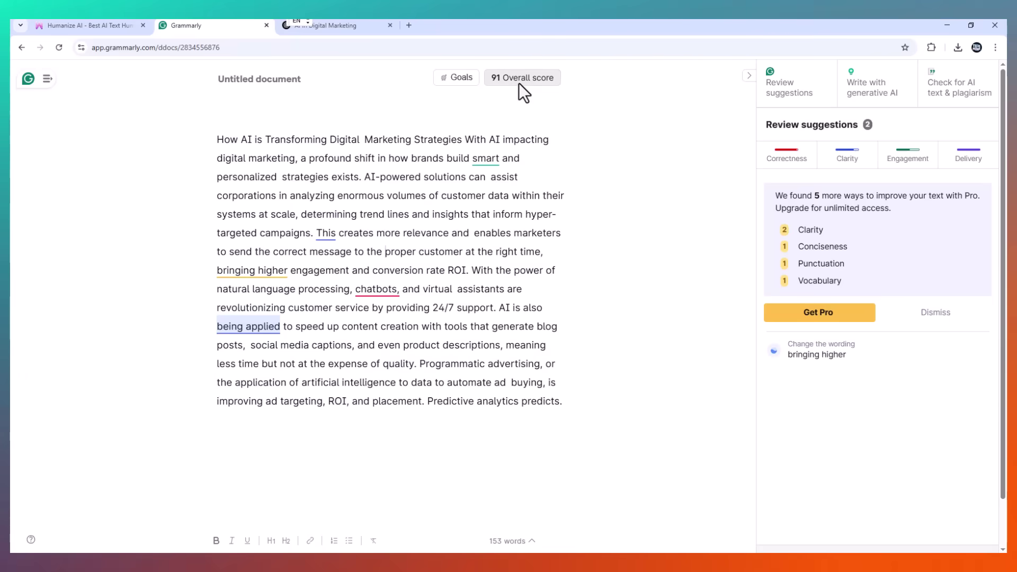
Step: Review the score 91 performance report (153 words, readability 22), then close it
left_click(520, 84)
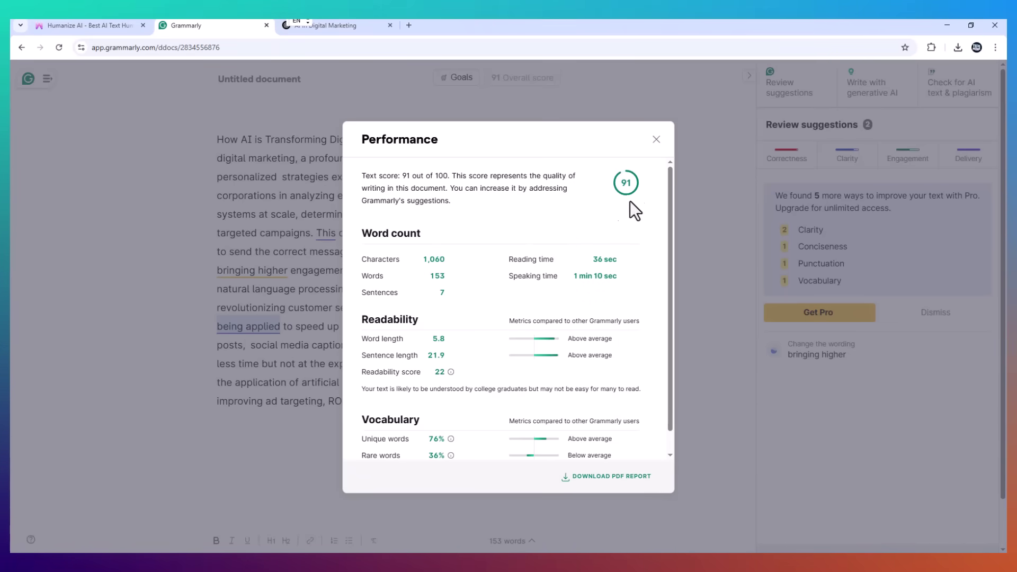
scroll(621, 222, "down", 1)
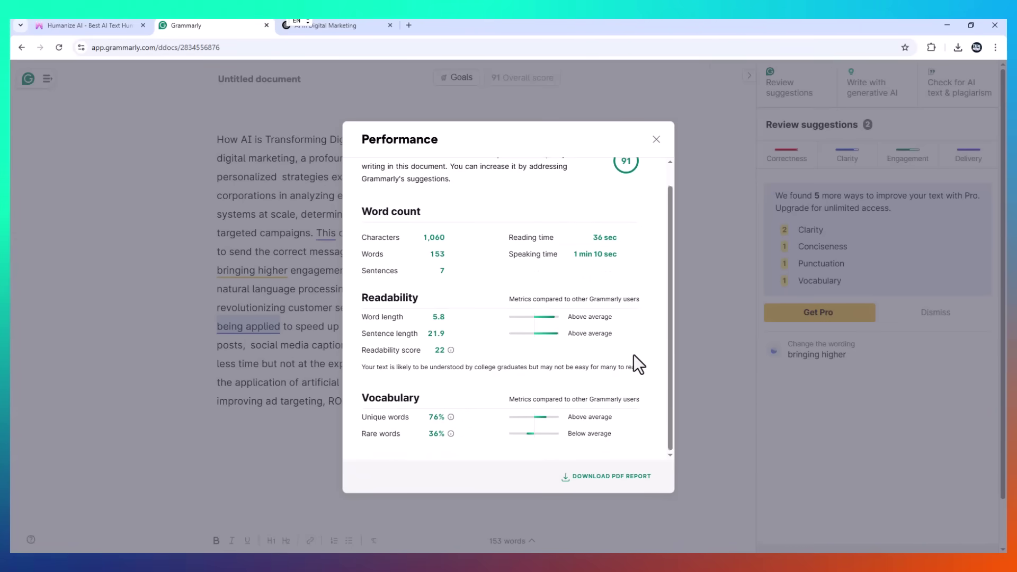
scroll(631, 366, "up", 1)
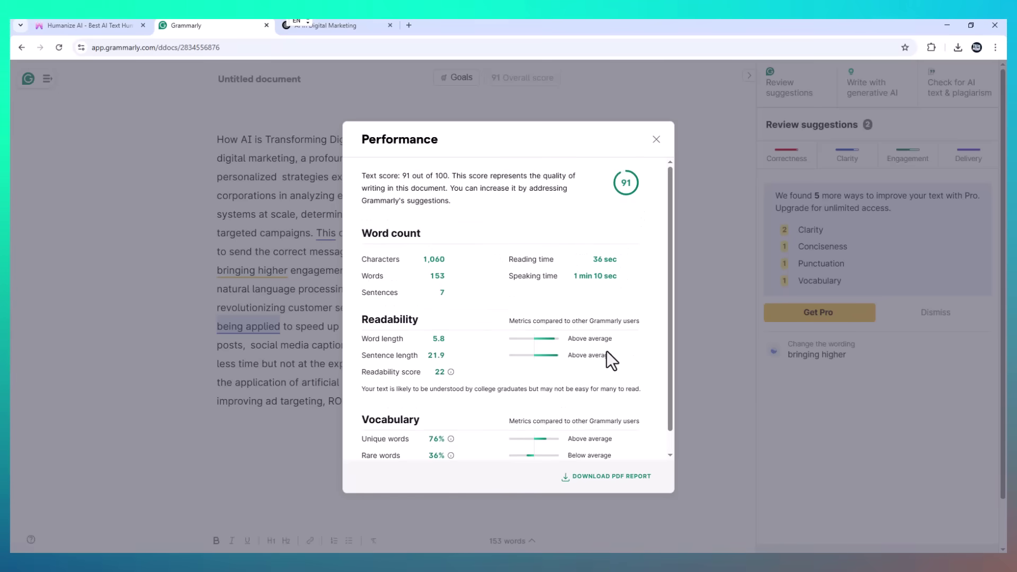
scroll(607, 354, "down", 1)
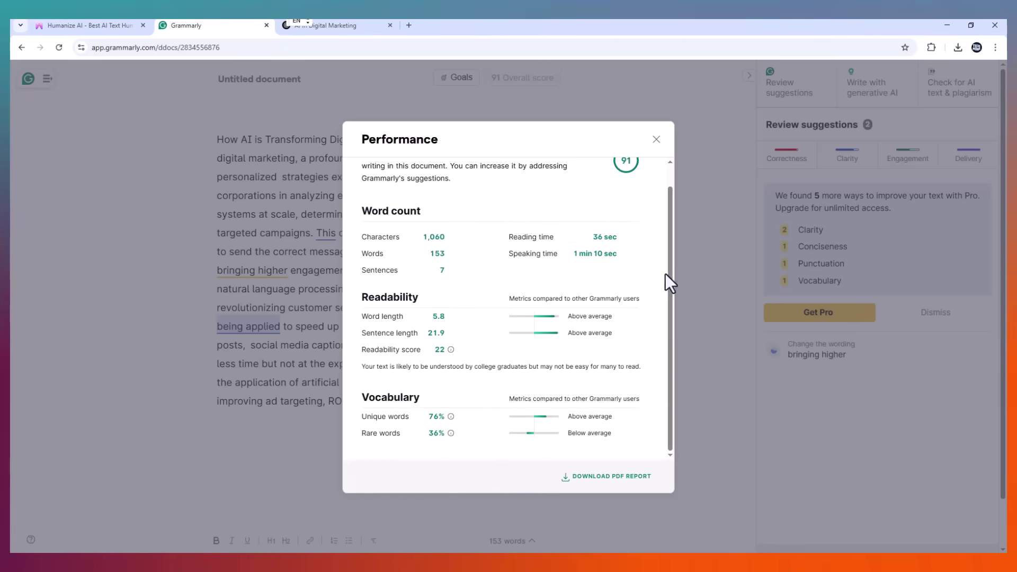
left_click(697, 261)
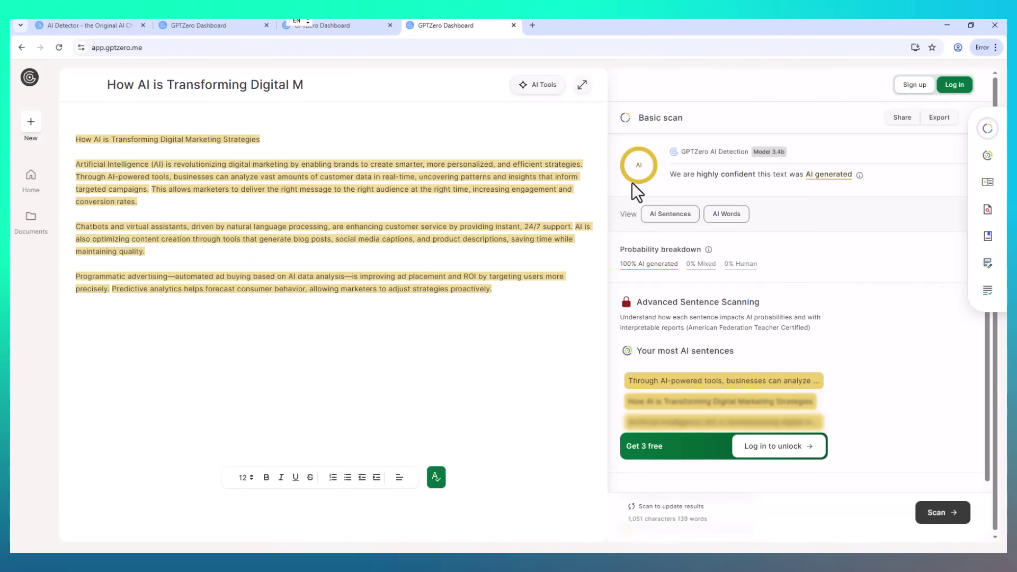
Step: Switch back to the earlier GPTZero scan of the original article and note its 100% AI-generated rating
left_click(174, 25)
left_click_drag(621, 263, 641, 263)
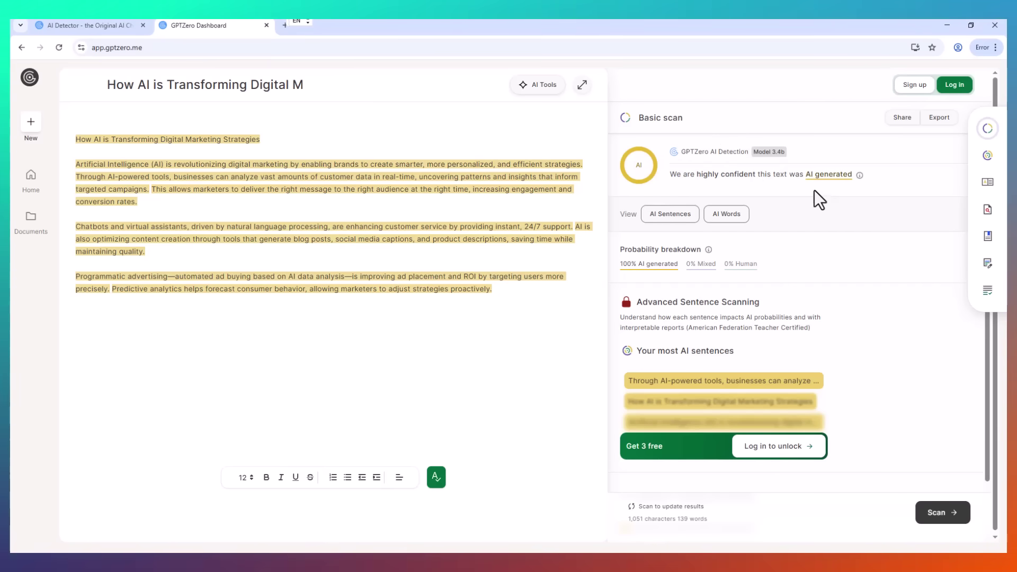
scroll(815, 190, "down", 1)
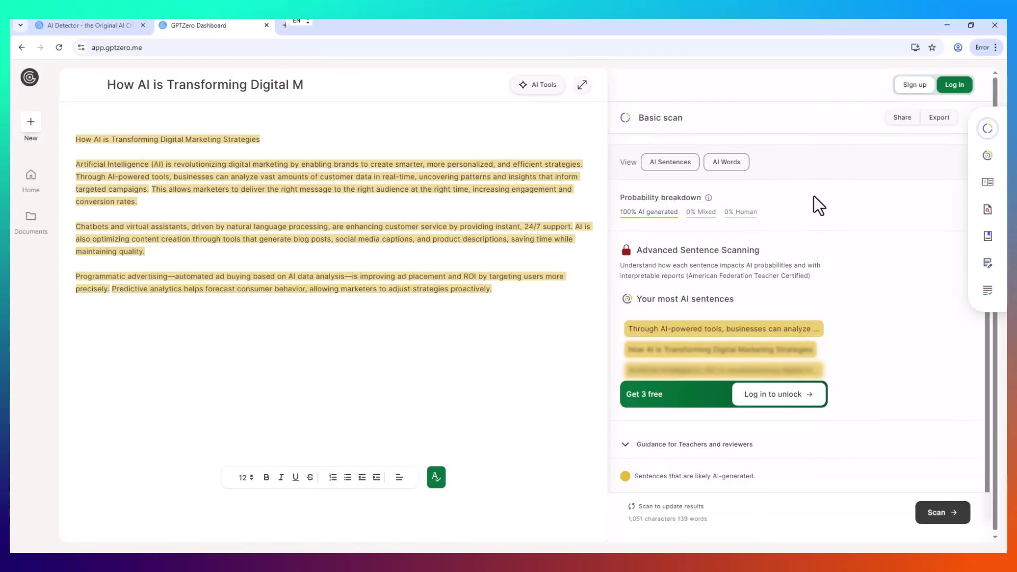
scroll(812, 208, "down", 1)
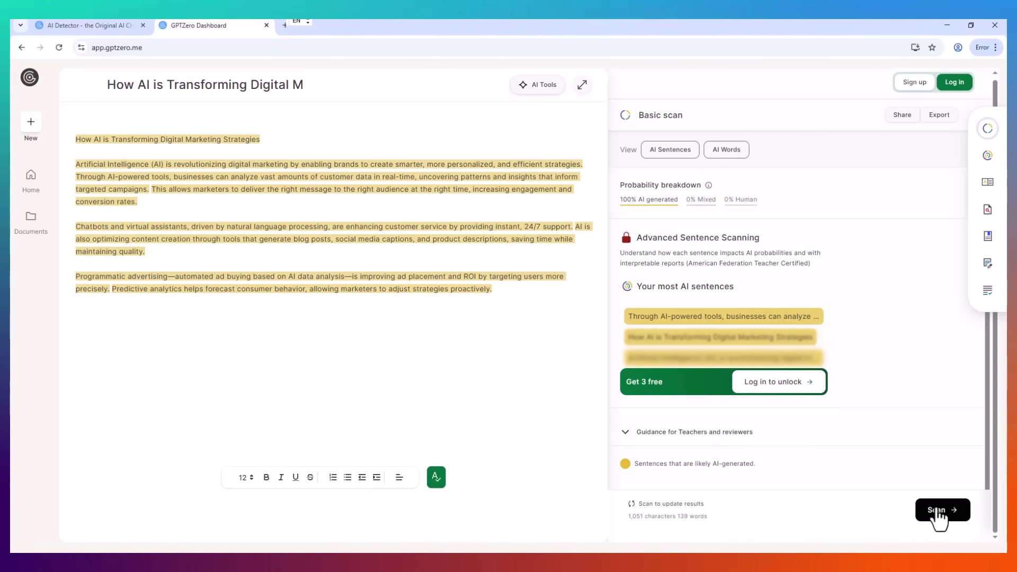
Step: Rescan the original article and check the Probability breakdown, including the 0% Mixed figure
left_click(941, 513)
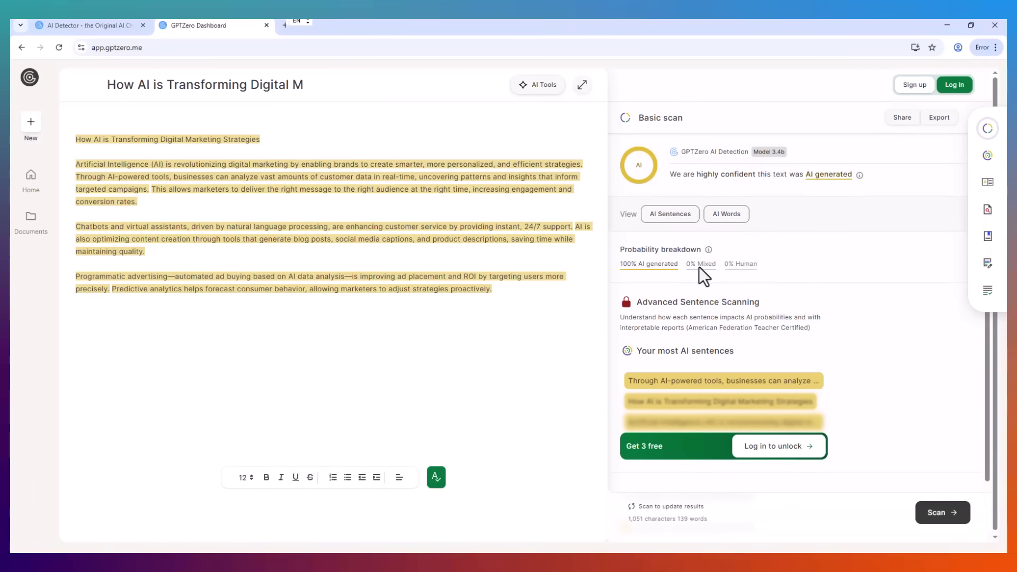
left_click_drag(705, 275, 731, 275)
left_click(708, 284)
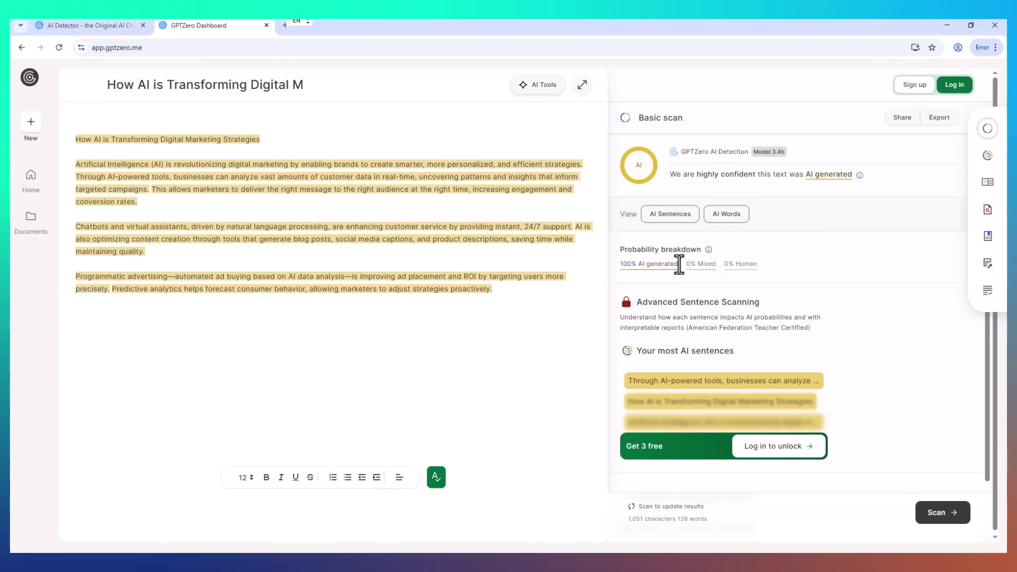
mouse_move(708, 249)
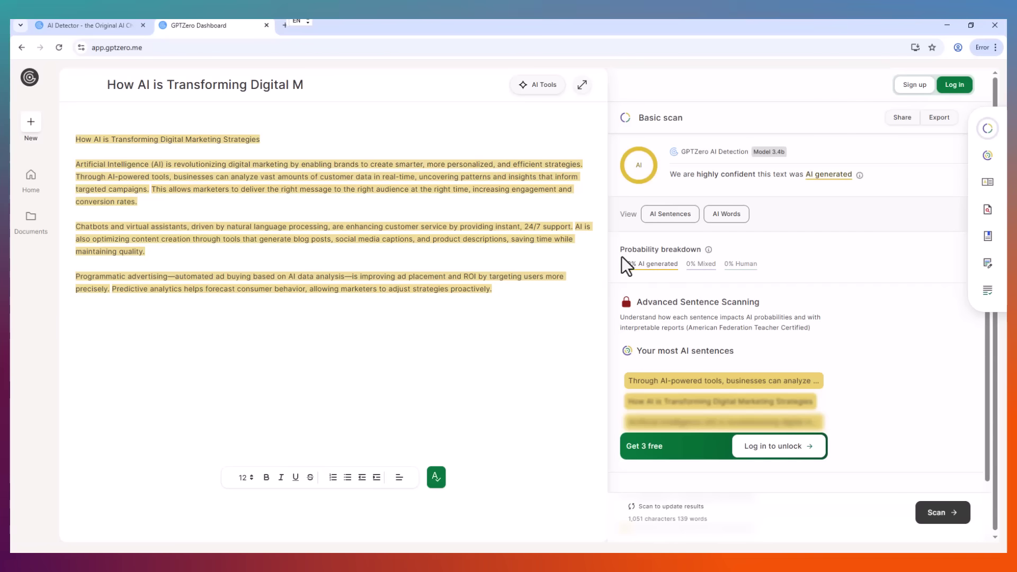
left_click(694, 275)
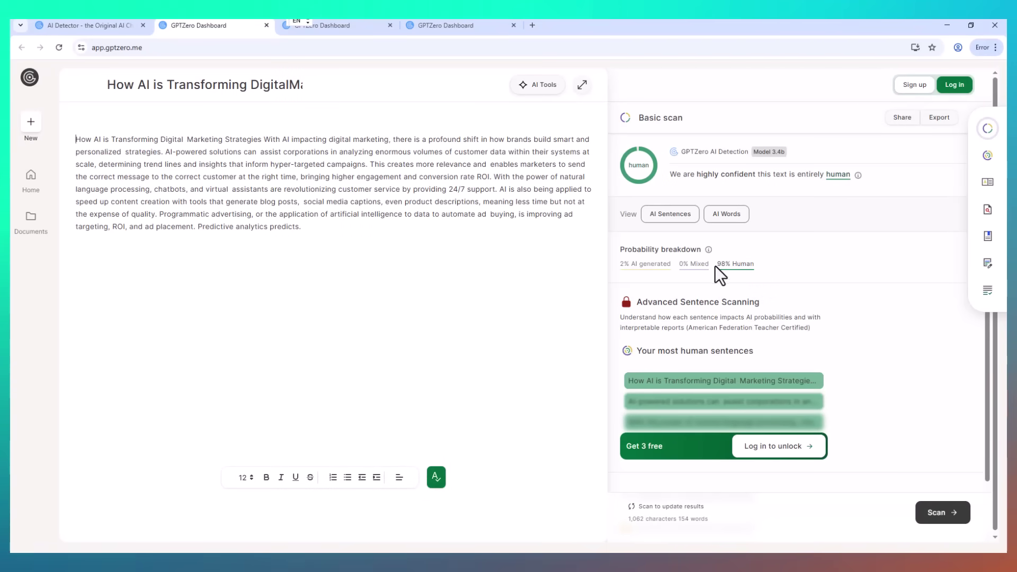
Step: Confirm GPTZero's 98% Human verdict for the marketing article, then return to the Woter.ai humanizer
left_click(602, 485)
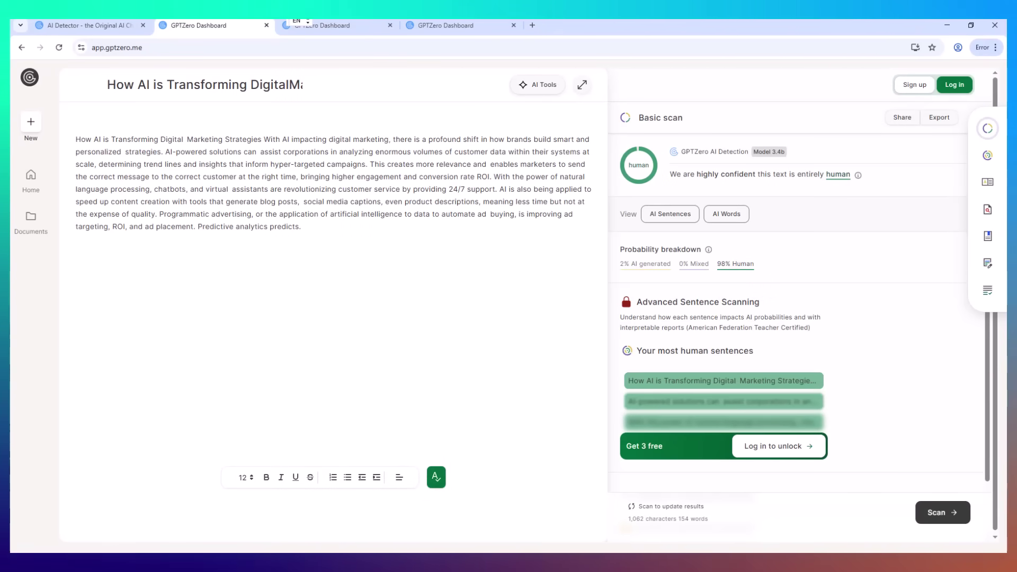
mouse_move(576, 552)
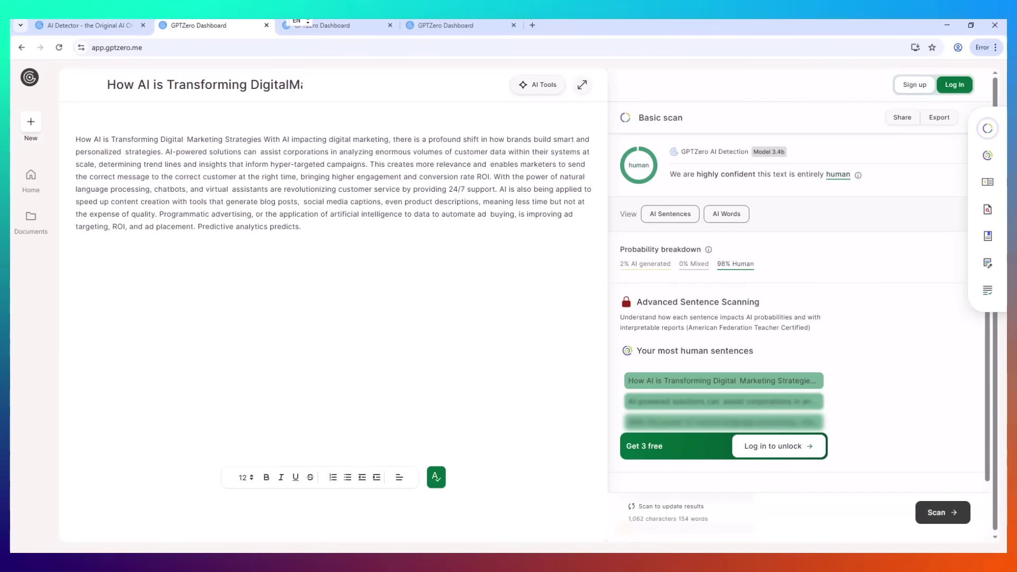
left_click(578, 480)
scroll(590, 379, "up", 3)
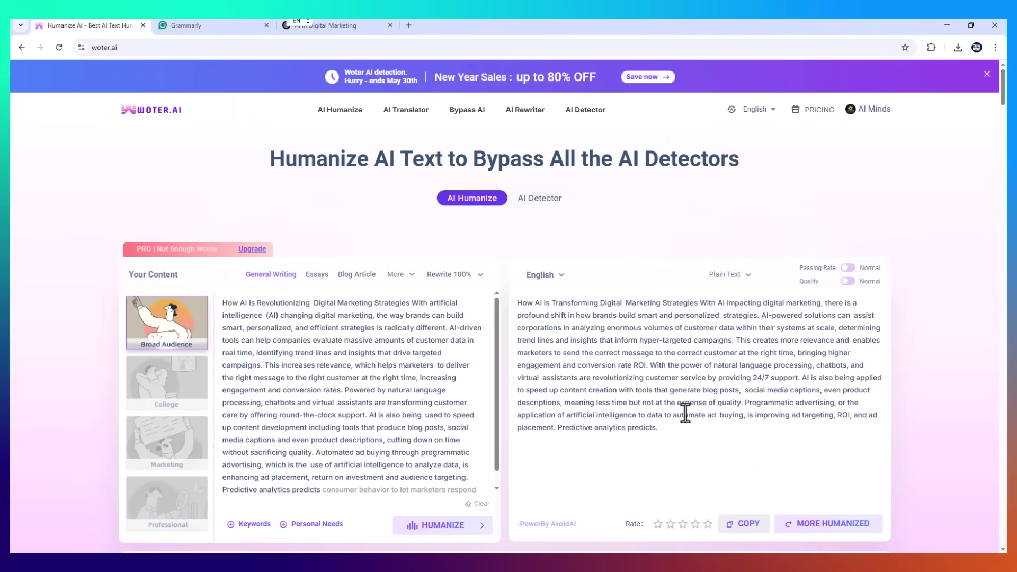
Step: Review Woter's human-written check result, then paste the humanized article into the AI Detector
scroll(563, 261, "down", 4)
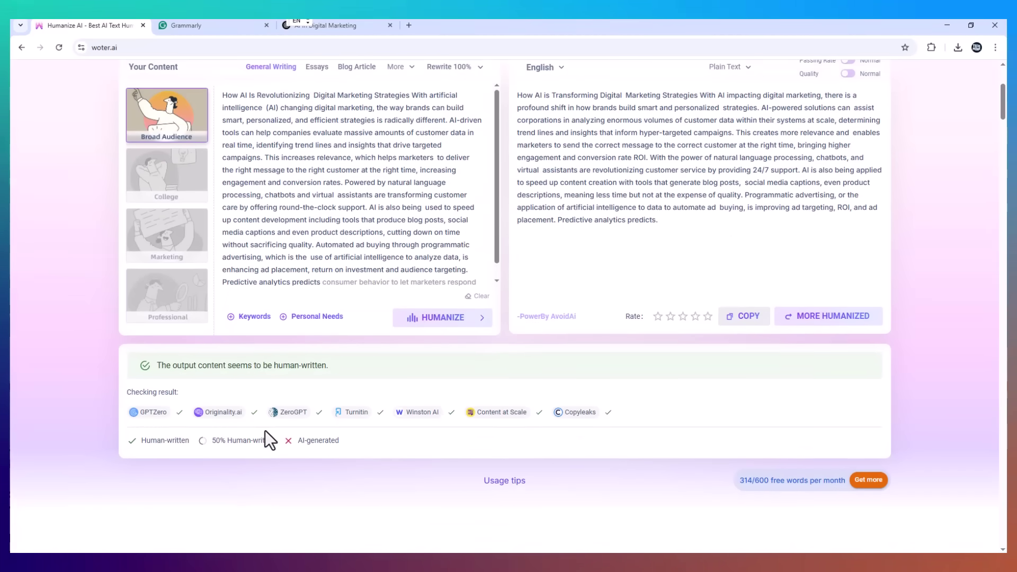
scroll(554, 407, "up", 4)
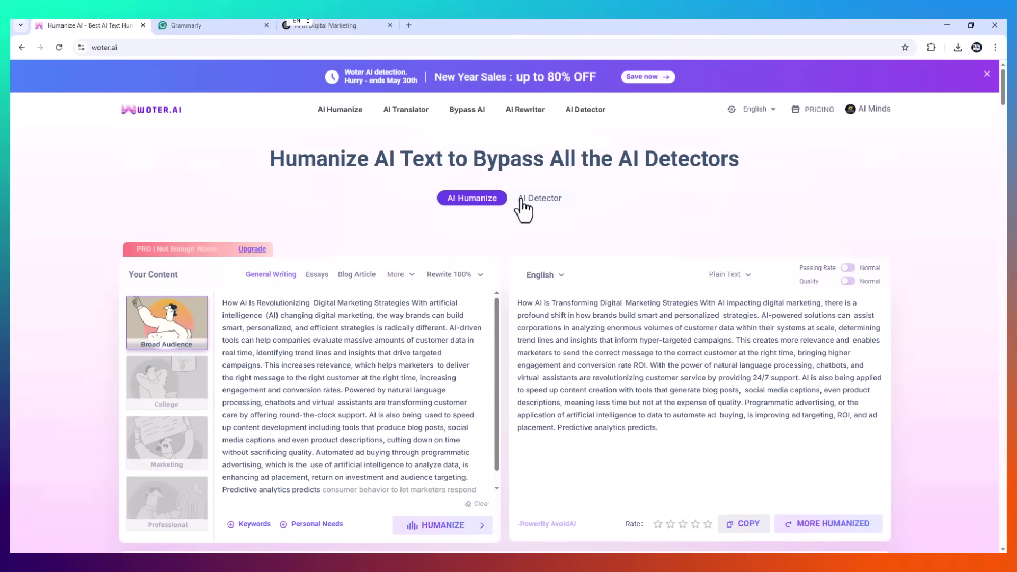
left_click(526, 198)
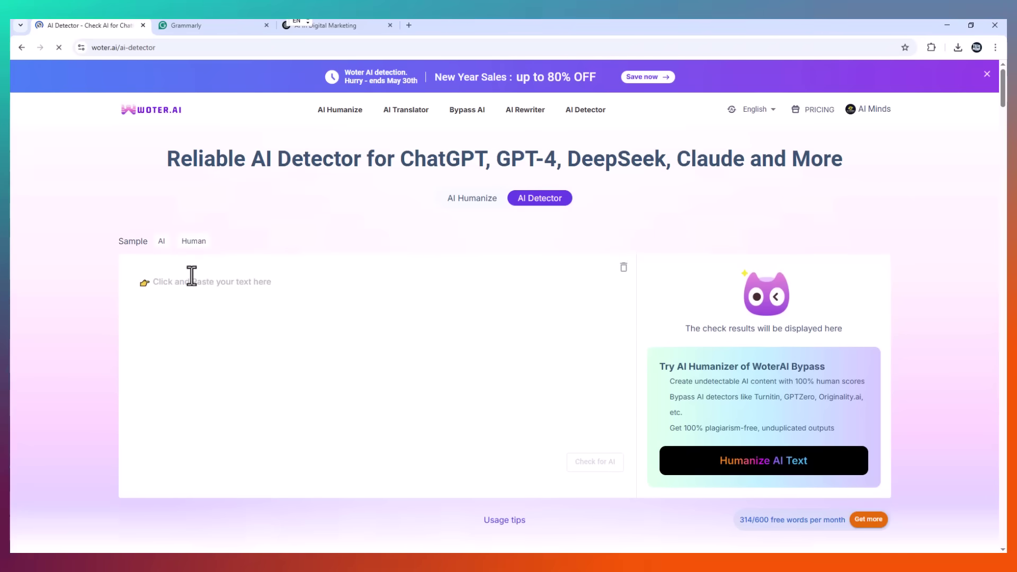
left_click(216, 285)
key("ctrl+v")
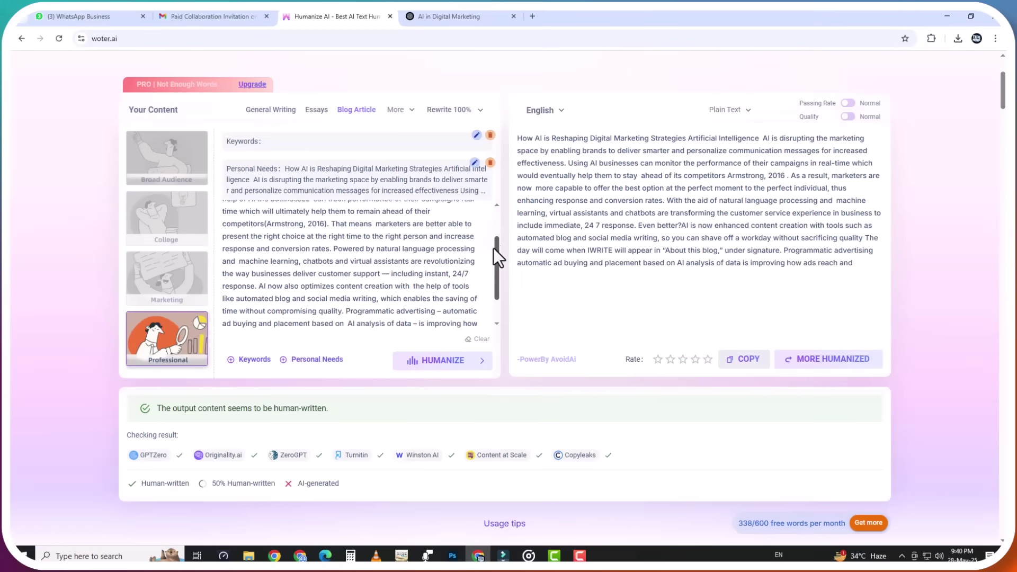
left_click_drag(495, 249, 499, 193)
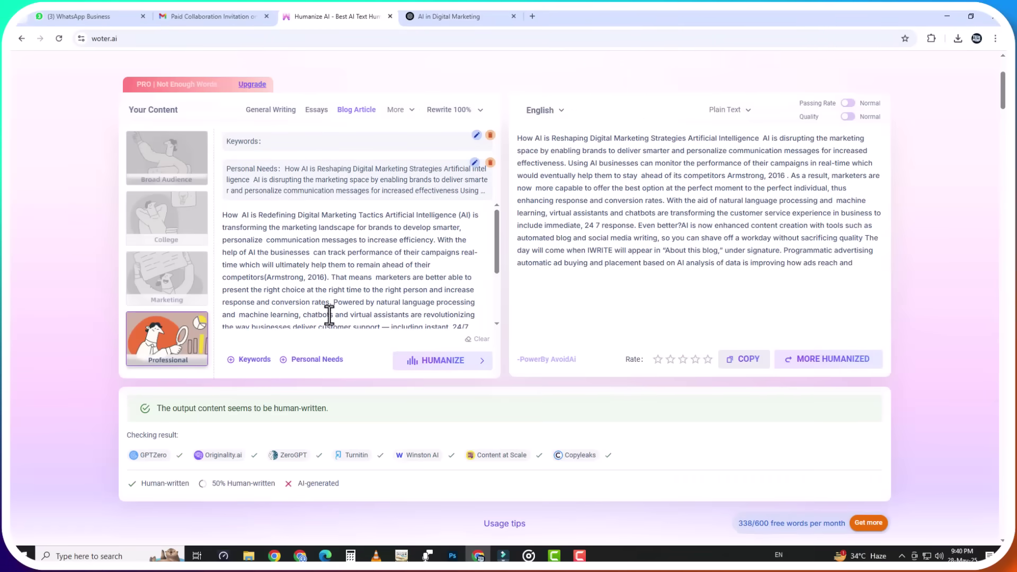
scroll(382, 238, "up", 3)
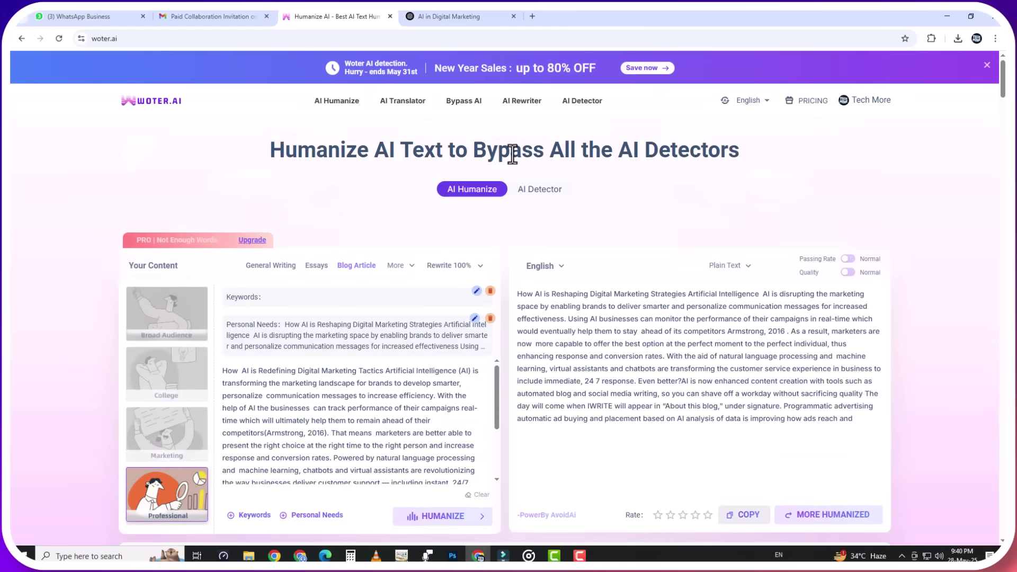
Step: Compare Woter.ai's Monthly, Yearly and Lifetime prices for the Unlimited, Basic and Professional plans
left_click(805, 104)
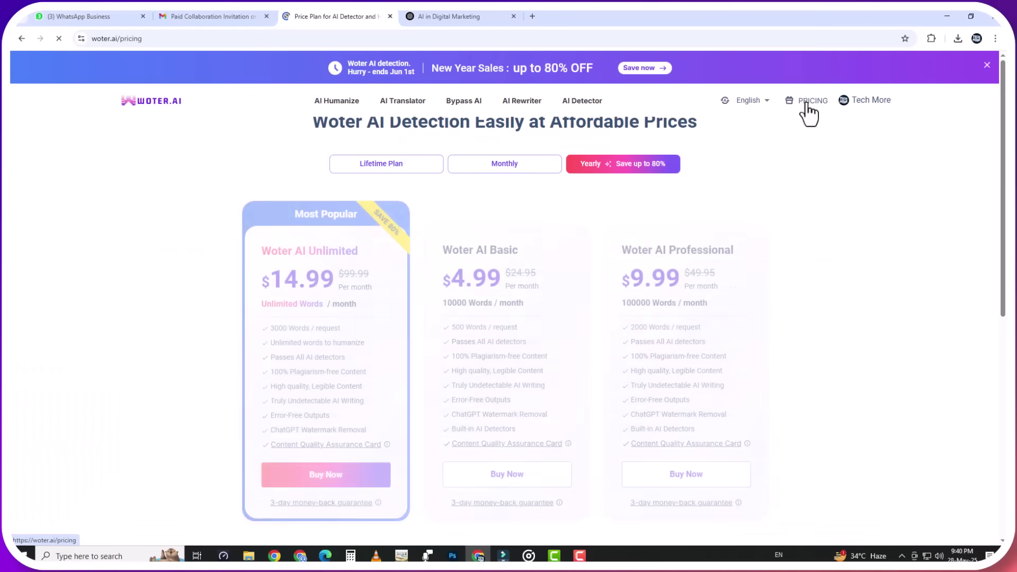
scroll(799, 223, "down", 1)
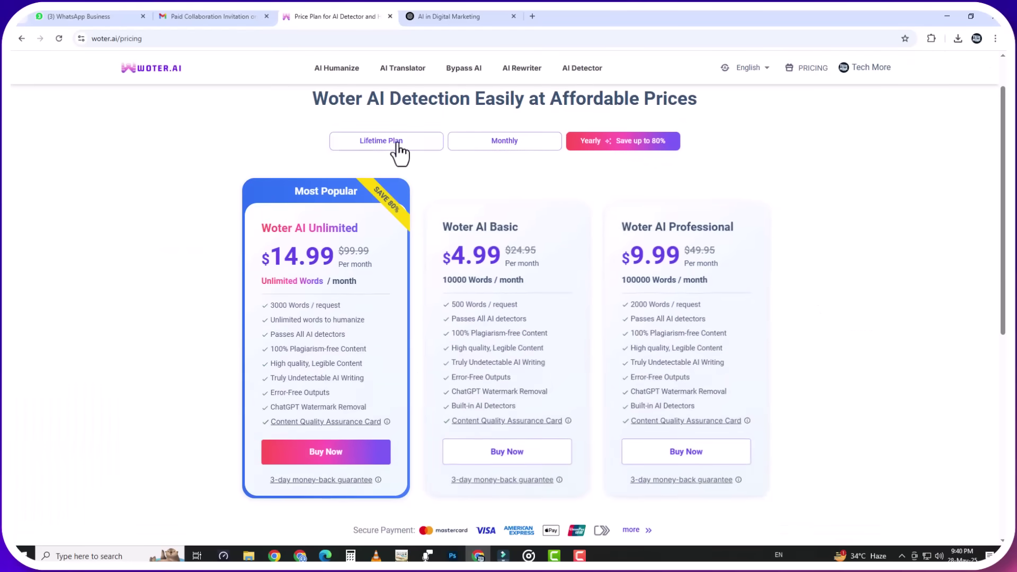
left_click(482, 154)
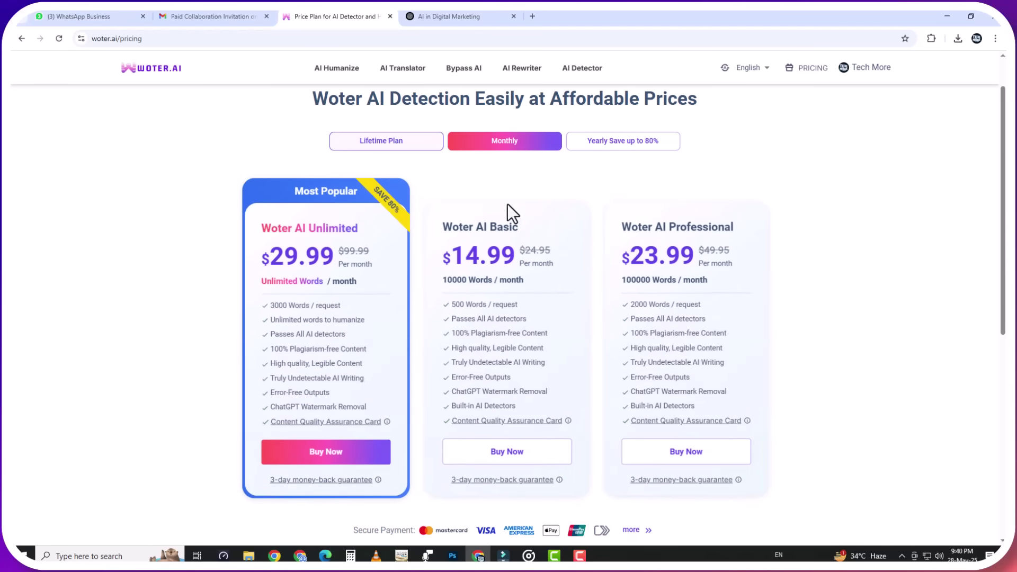
left_click(592, 147)
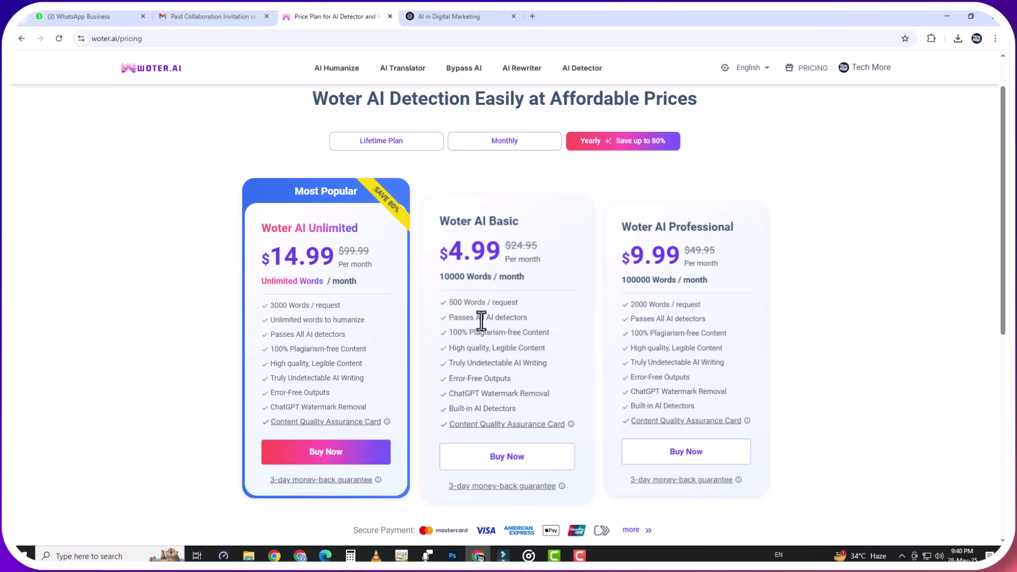
left_click(384, 141)
left_click(518, 146)
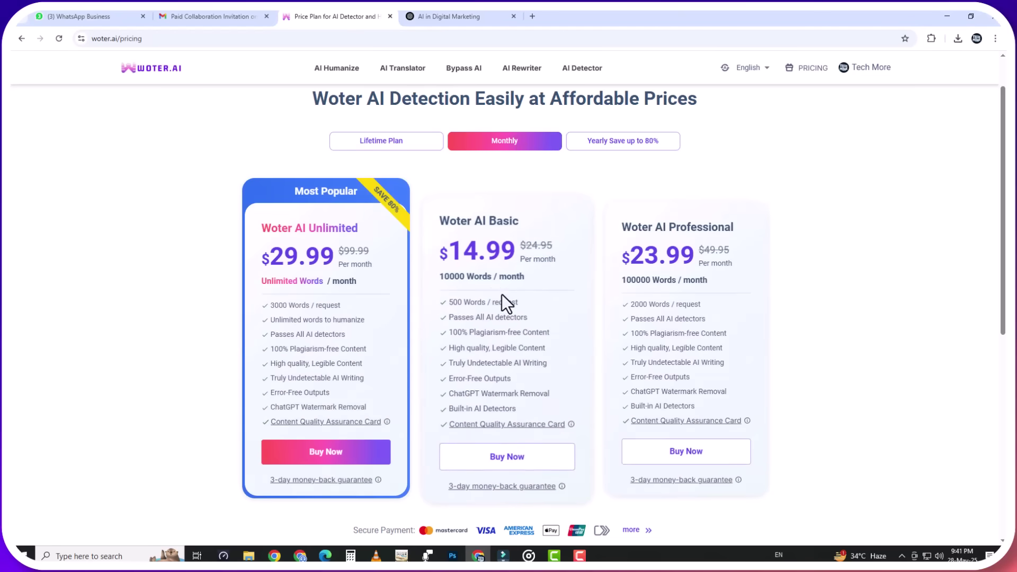
left_click(616, 144)
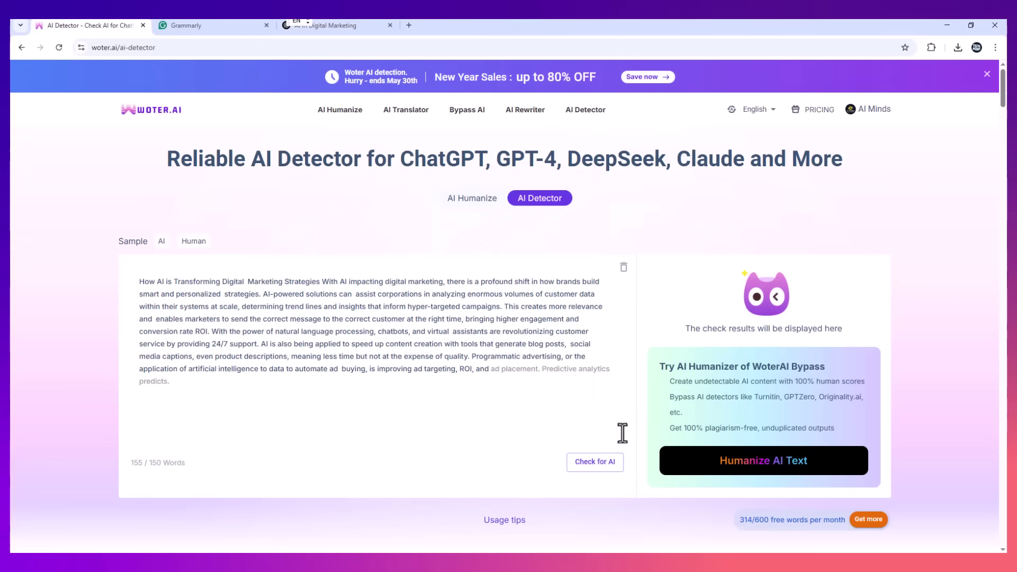
Step: Run Check for AI on the pasted 155-word article and view each detector's human-written verdict
left_click(608, 464)
scroll(690, 329, "down", 3)
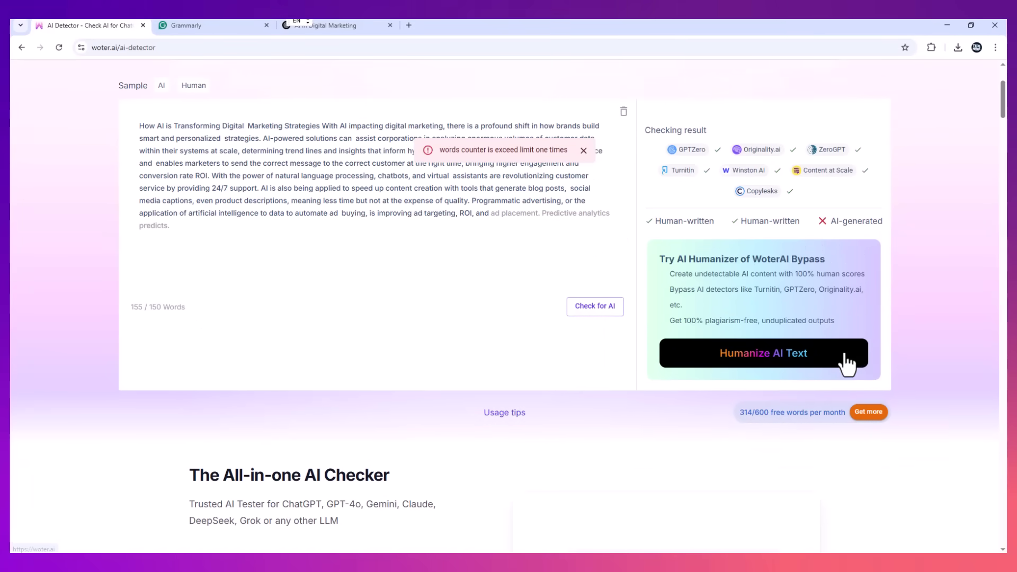
scroll(679, 344, "down", 5)
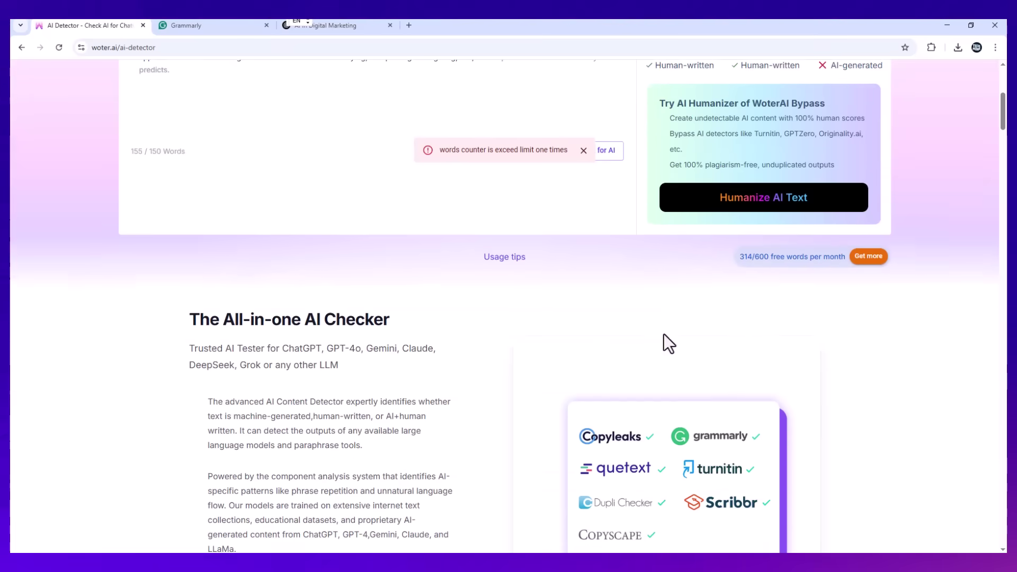
Step: Scroll through the AI Detector's feature sections, then return to an empty AI Humanize page
scroll(561, 305, "down", 1)
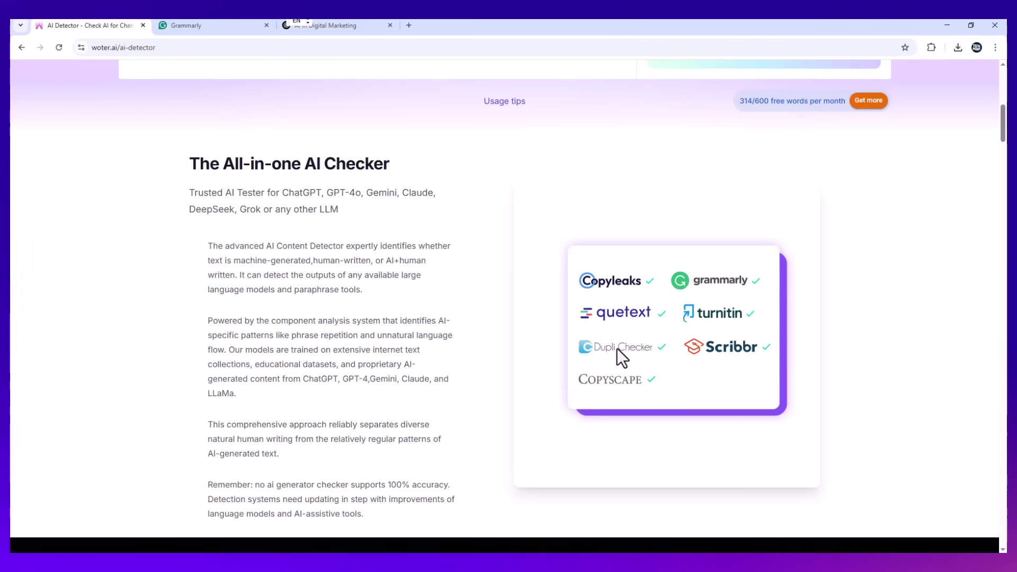
scroll(494, 318, "down", 4)
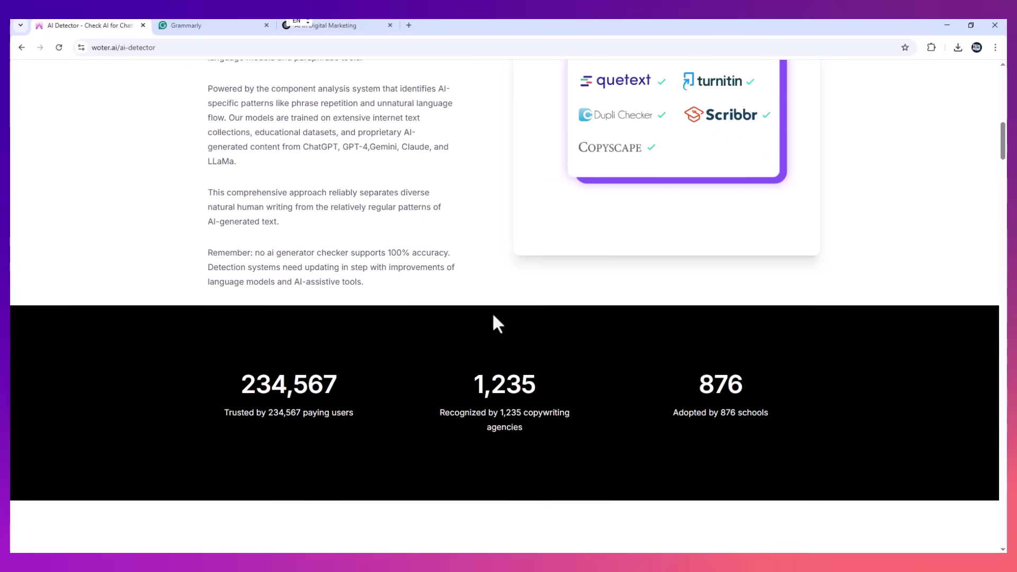
scroll(492, 321, "down", 3)
scroll(522, 355, "down", 5)
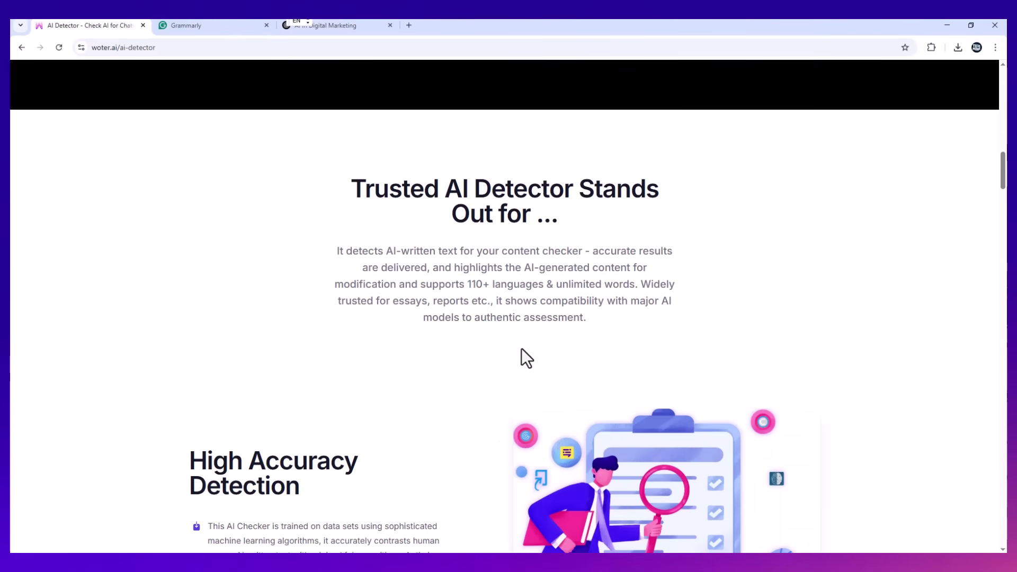
scroll(567, 341, "down", 5)
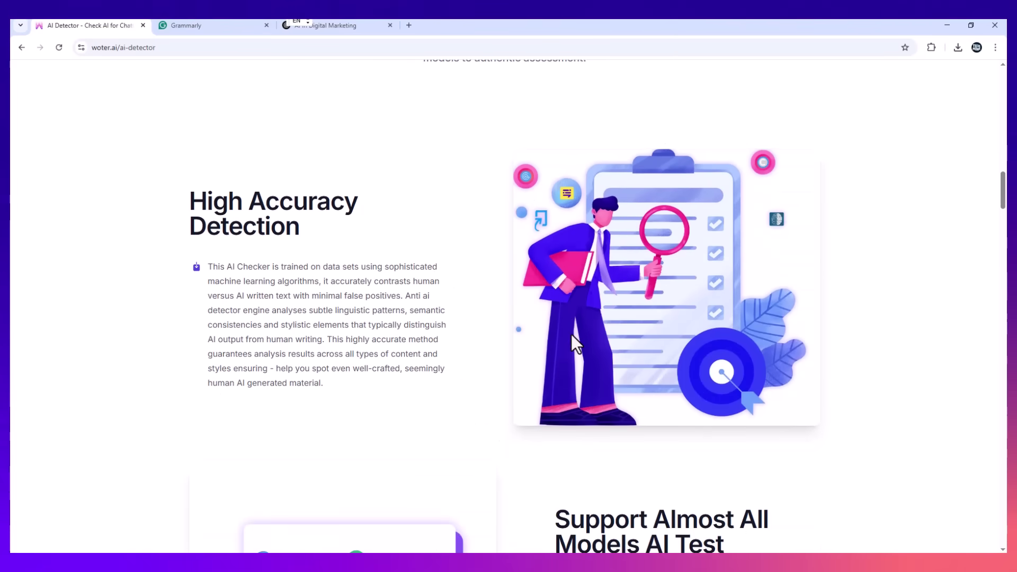
scroll(571, 335, "down", 5)
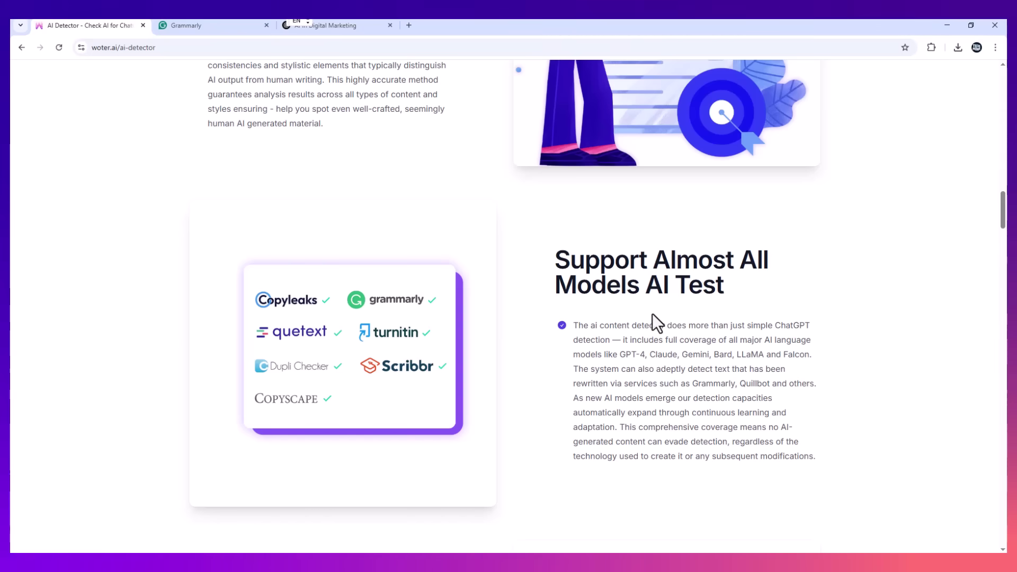
scroll(719, 317, "down", 8)
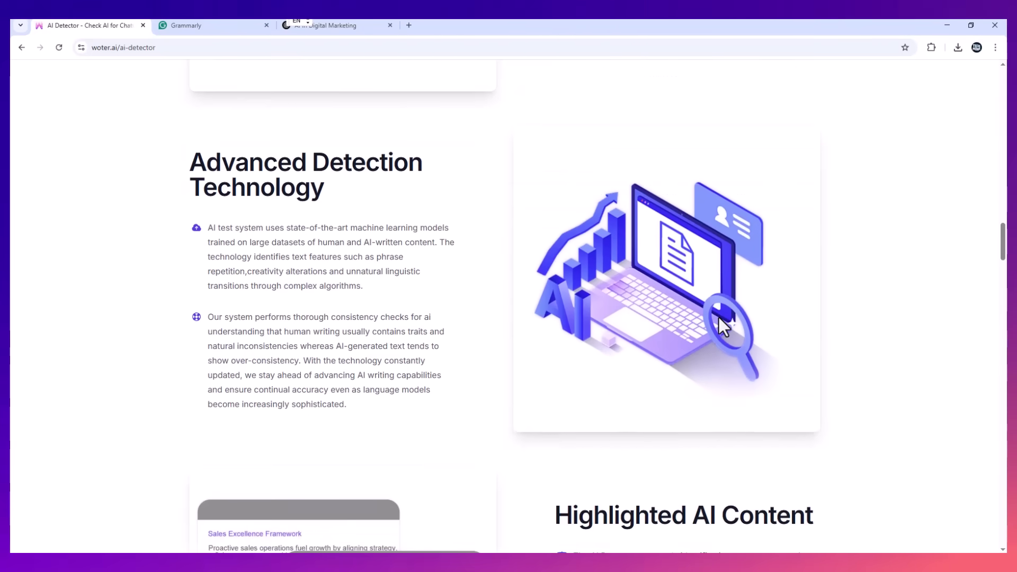
scroll(718, 317, "down", 6)
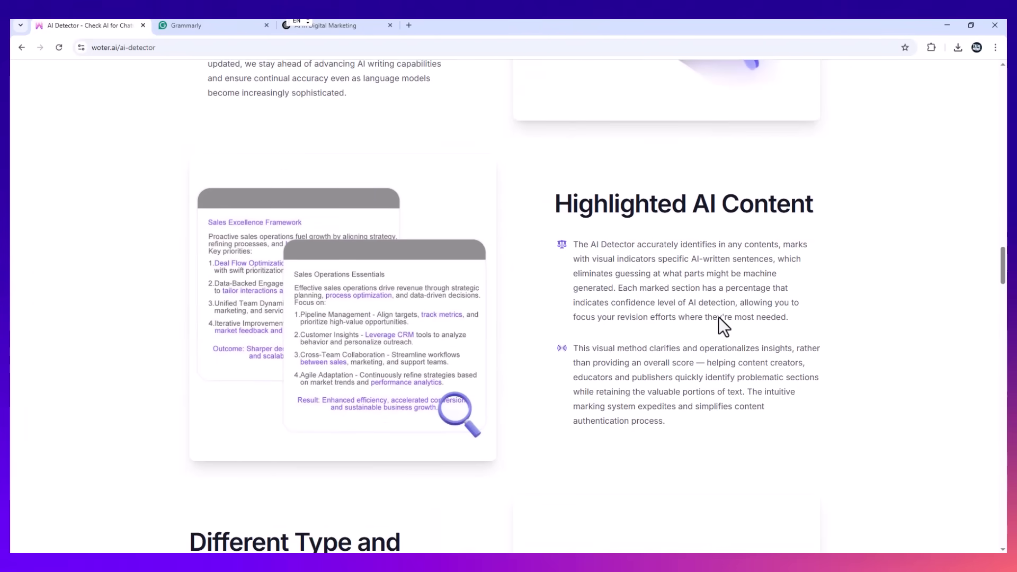
scroll(719, 317, "down", 7)
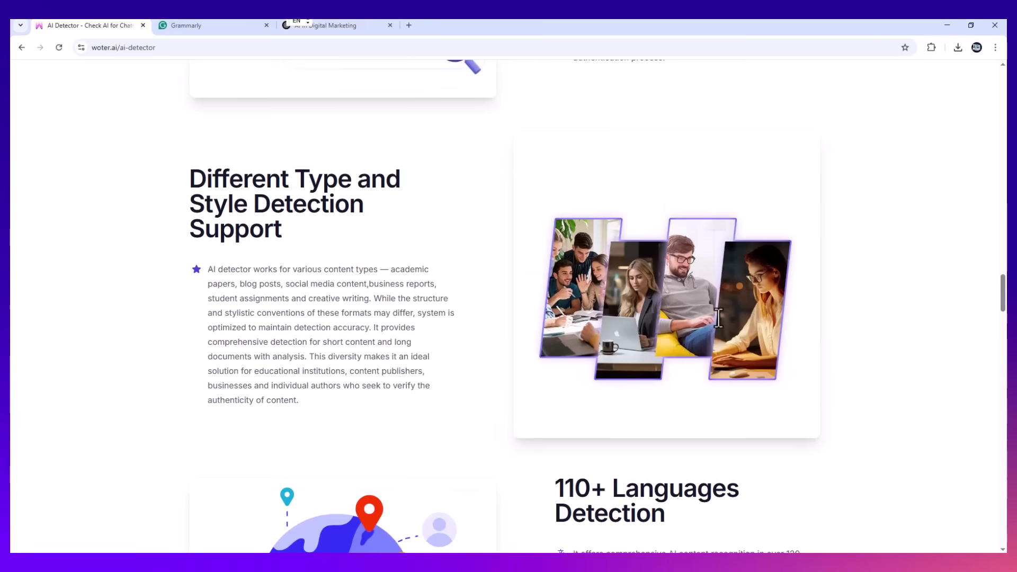
scroll(719, 318, "down", 6)
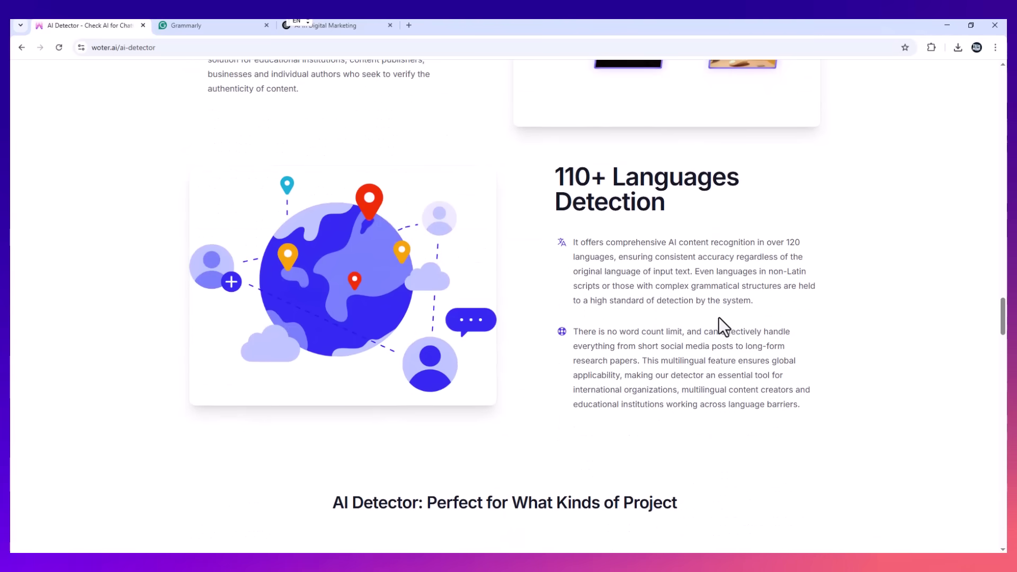
scroll(718, 317, "down", 7)
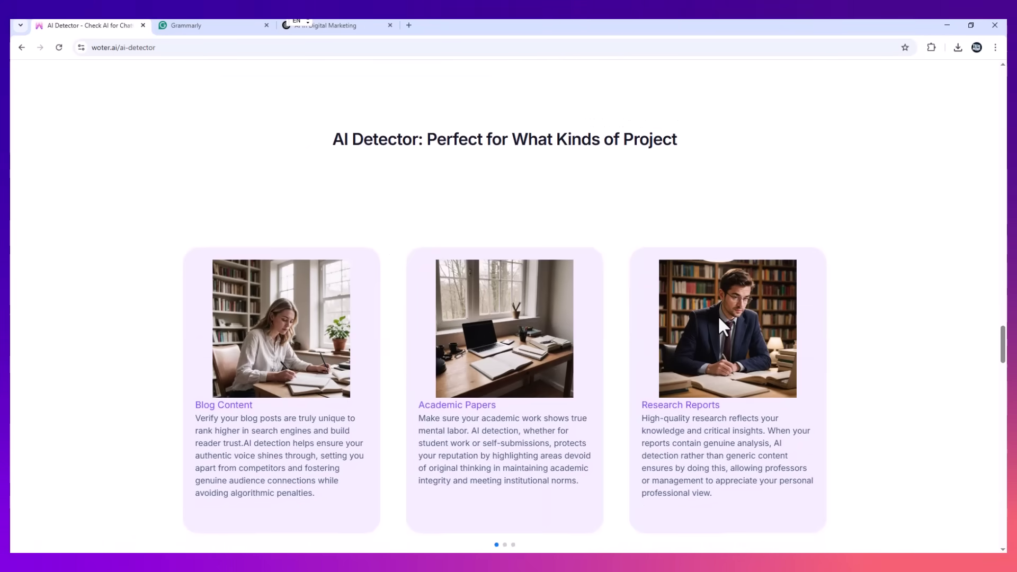
scroll(719, 317, "down", 8)
scroll(719, 317, "up", 20)
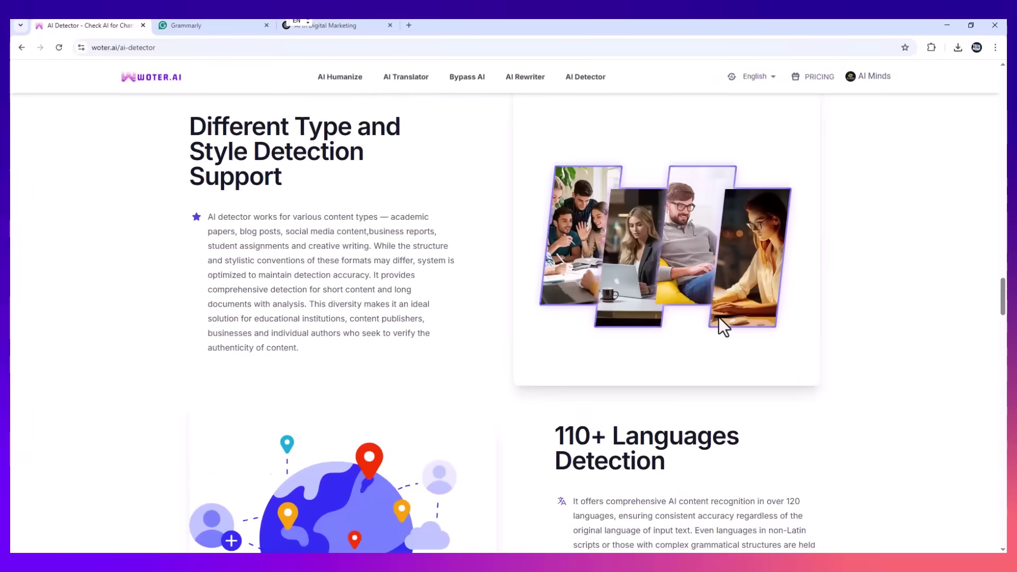
scroll(718, 317, "up", 20)
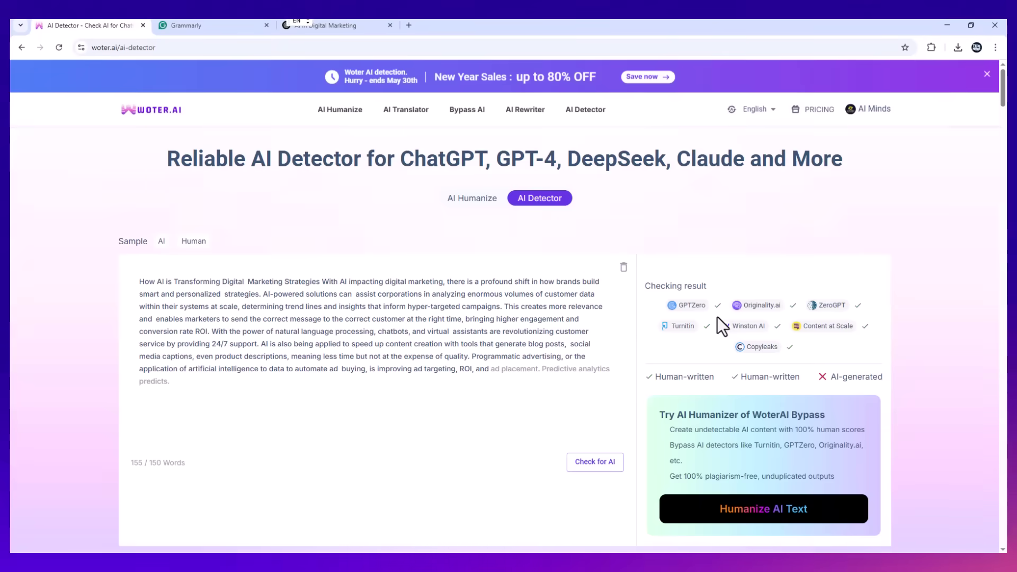
left_click(479, 200)
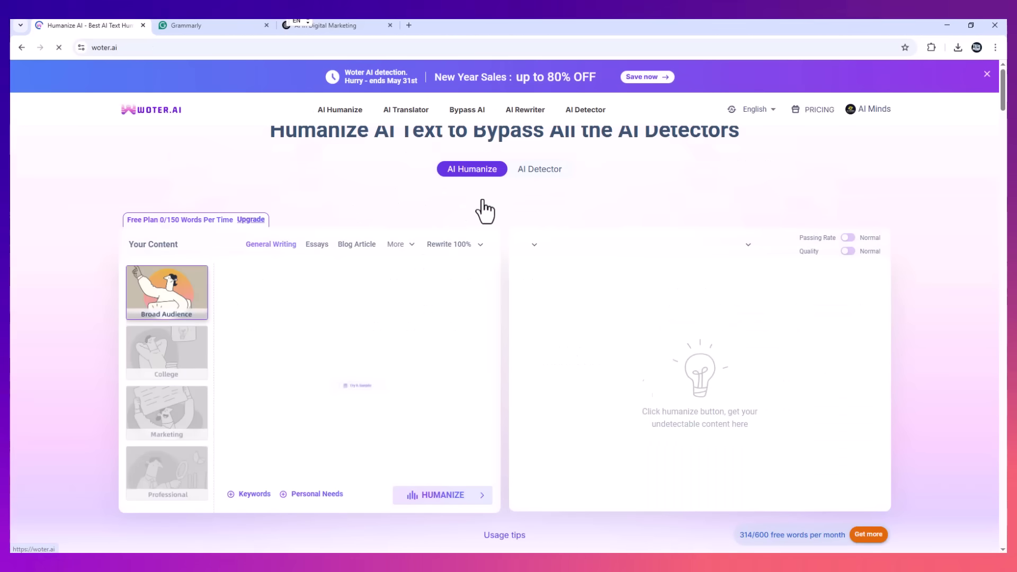